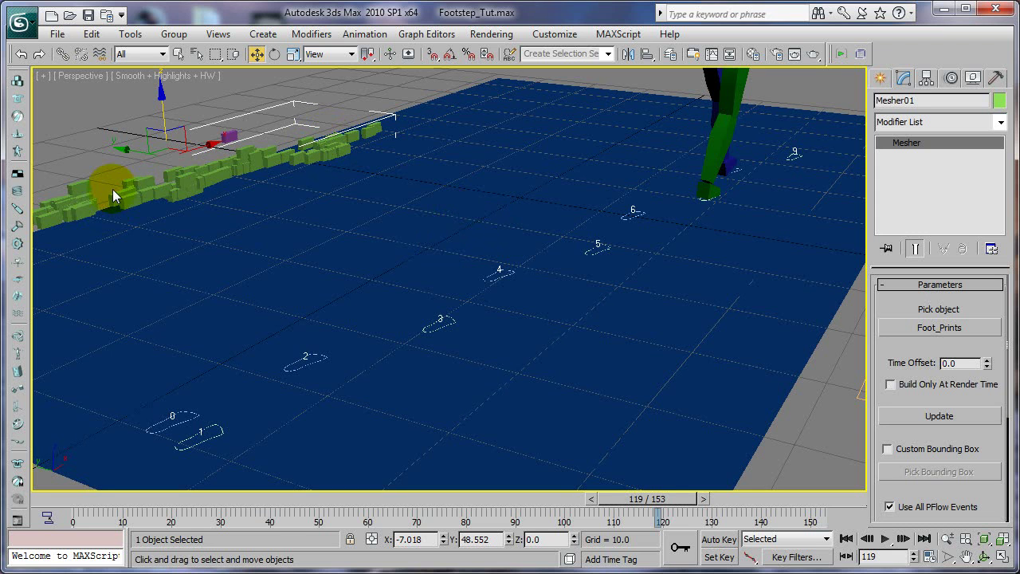
- Align the mesher's pivot point to Plane01's pivot point on X, Y and Z, and advance the animation to frame 126
left_click(647, 56)
left_click(597, 143)
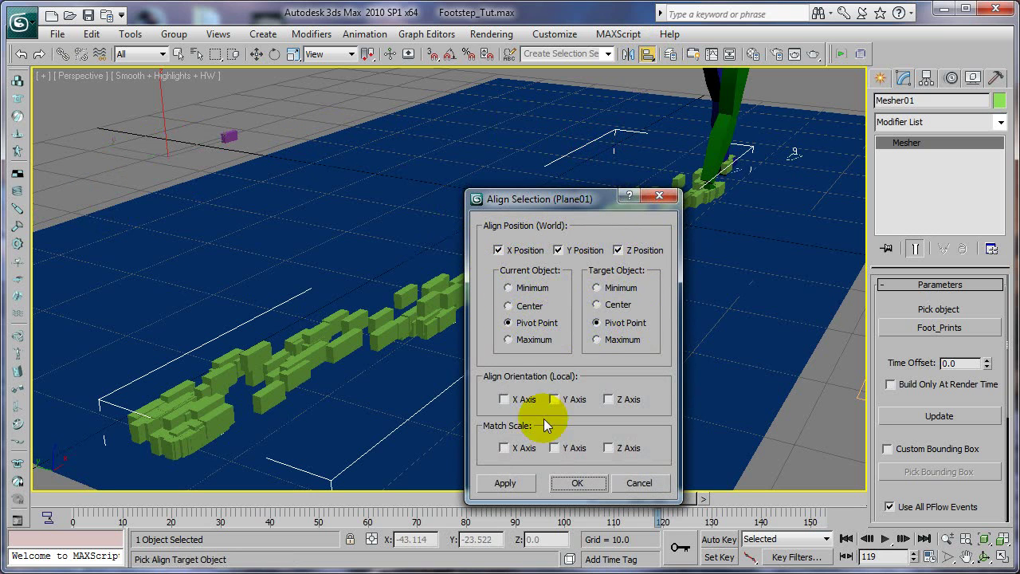
left_click(580, 483)
left_click_drag(148, 501, 683, 438)
- Move the mesher along the Y axis to about -7.9, off the walking path
key("w")
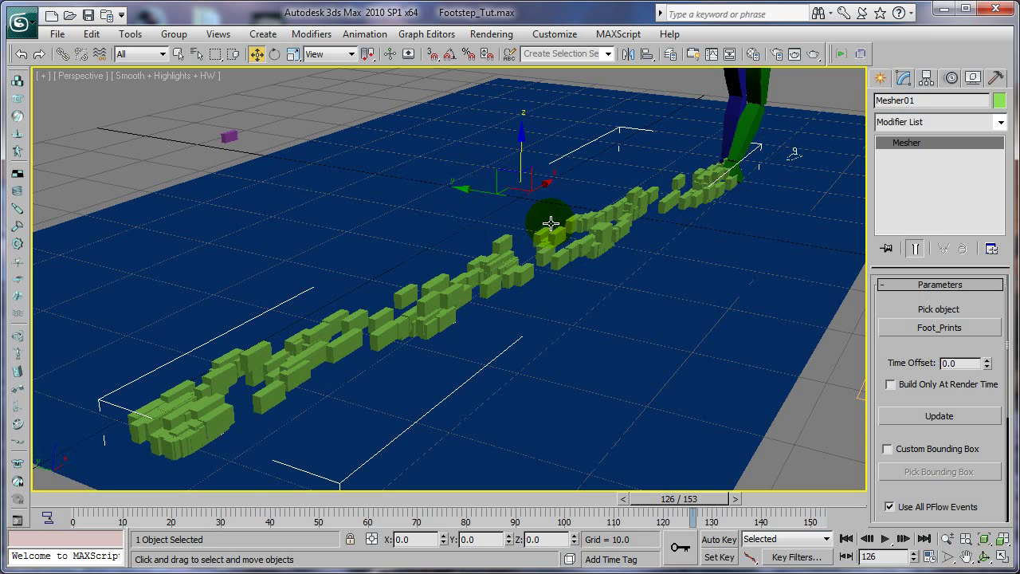
left_click_drag(480, 192, 543, 229)
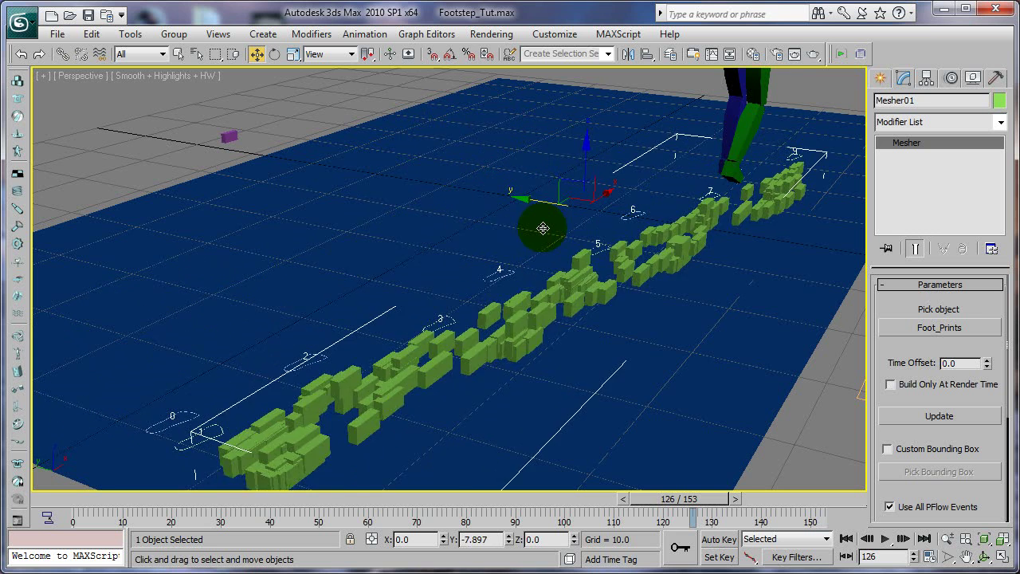
left_click(64, 556)
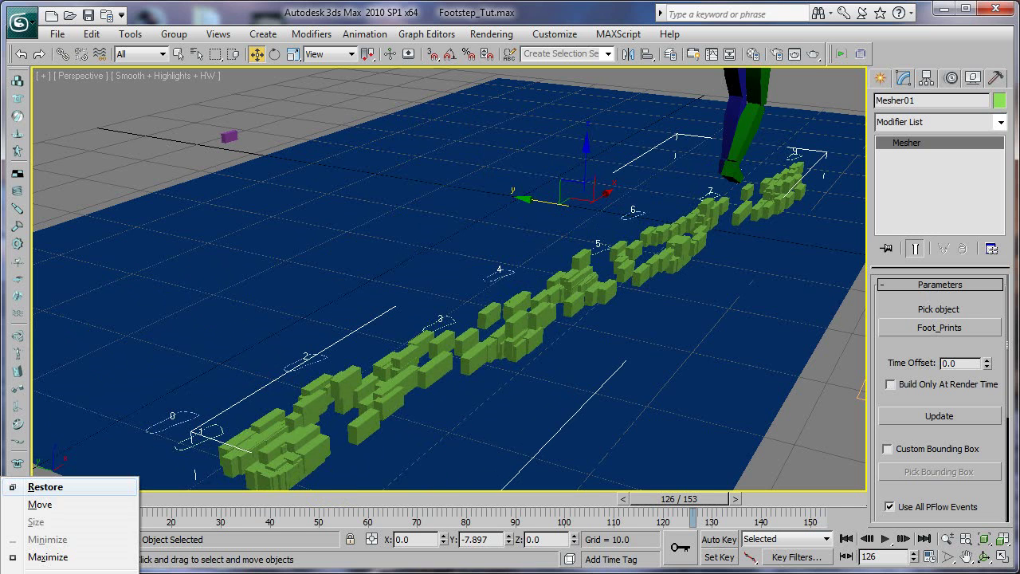
key("Escape")
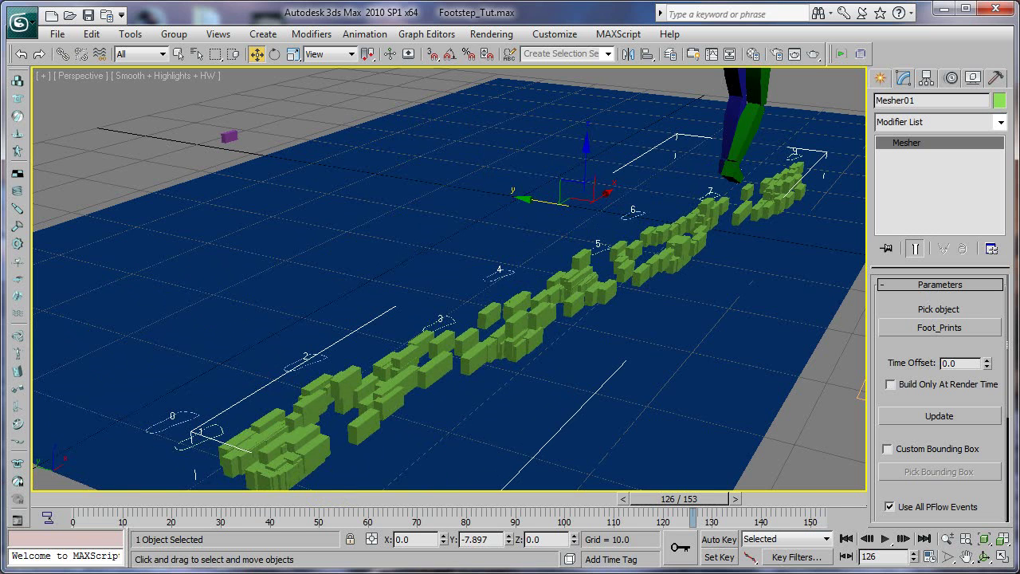
- Enable the Display 01 operator in Event 01 of the Foot_Prints flow and put Particle View away
key("6")
left_click(496, 248)
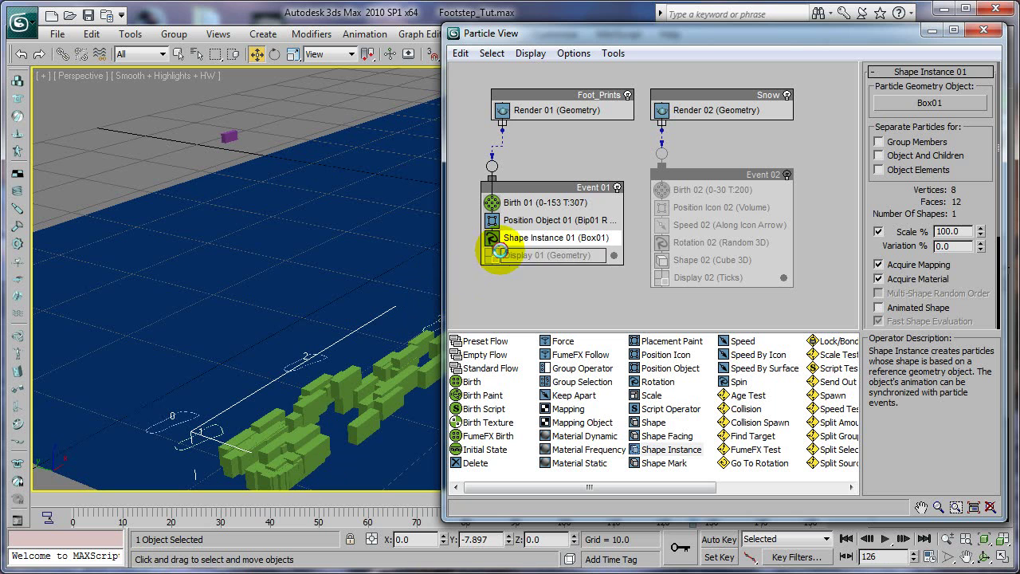
left_click(493, 256)
left_click(493, 256)
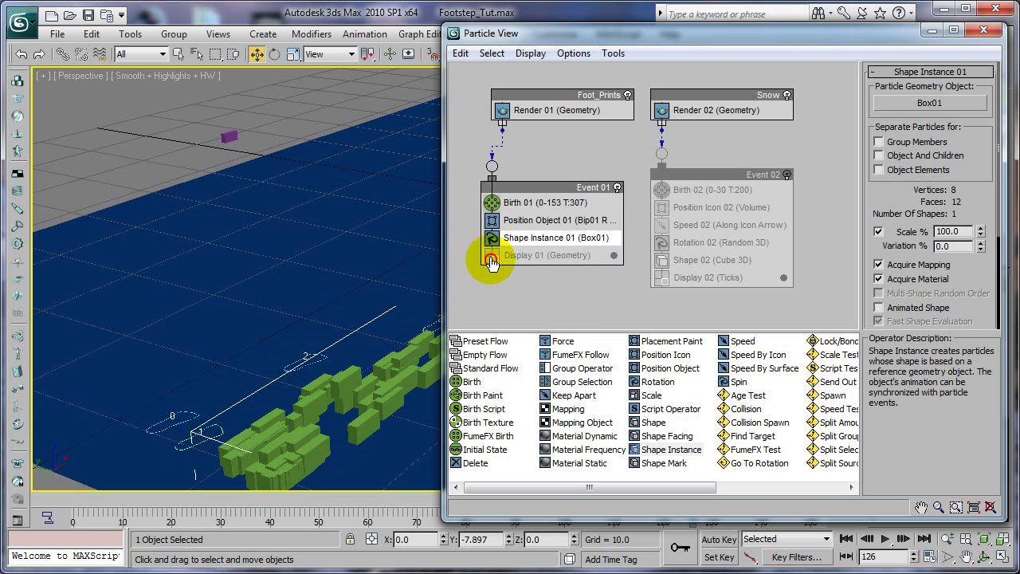
left_click(492, 255)
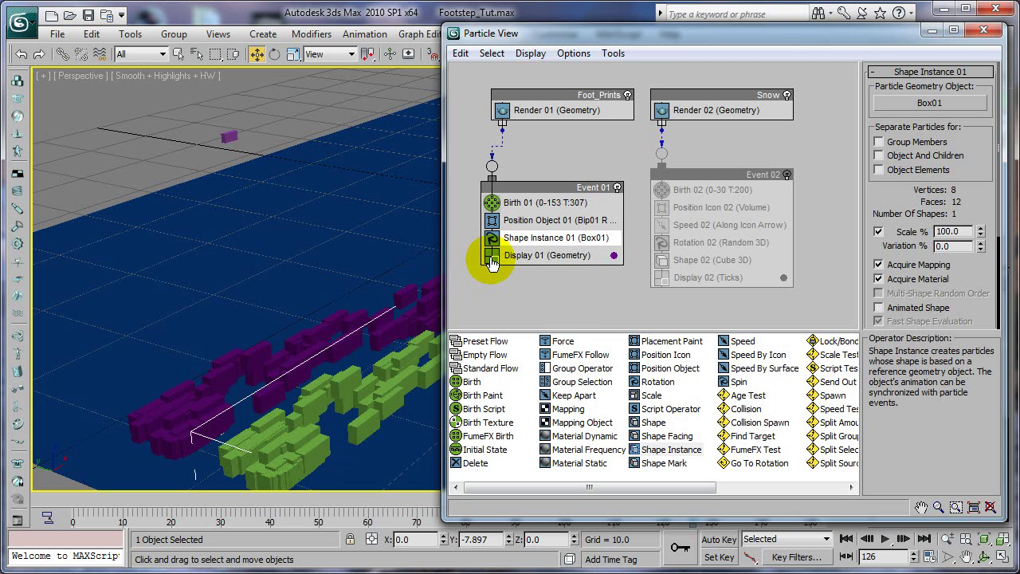
left_click(931, 30)
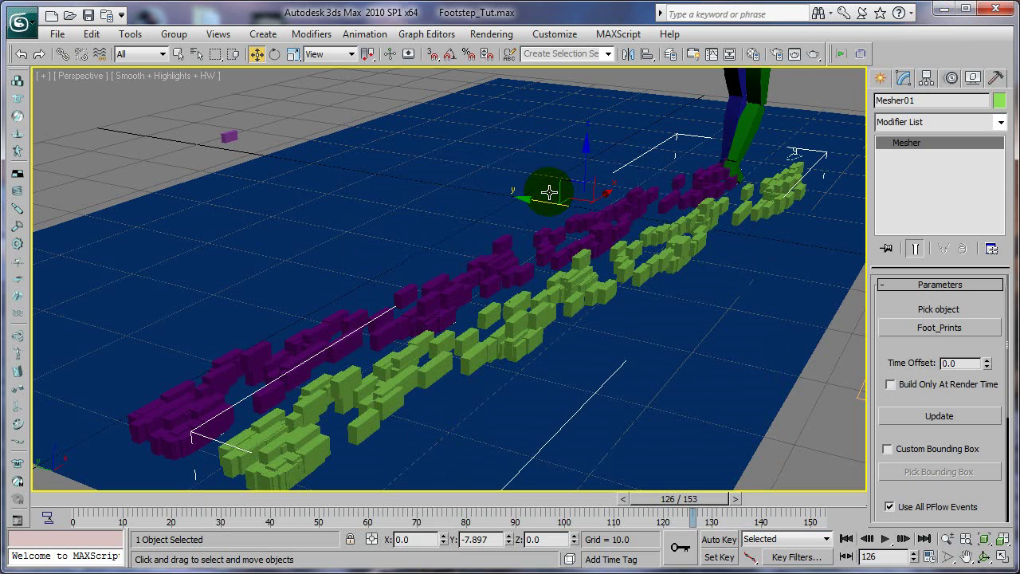
- Move the mesher back over the footprint particles by eye, and at frame 89 align its pivot point to Plane01's on X, Y and Z
left_click_drag(545, 202, 519, 155)
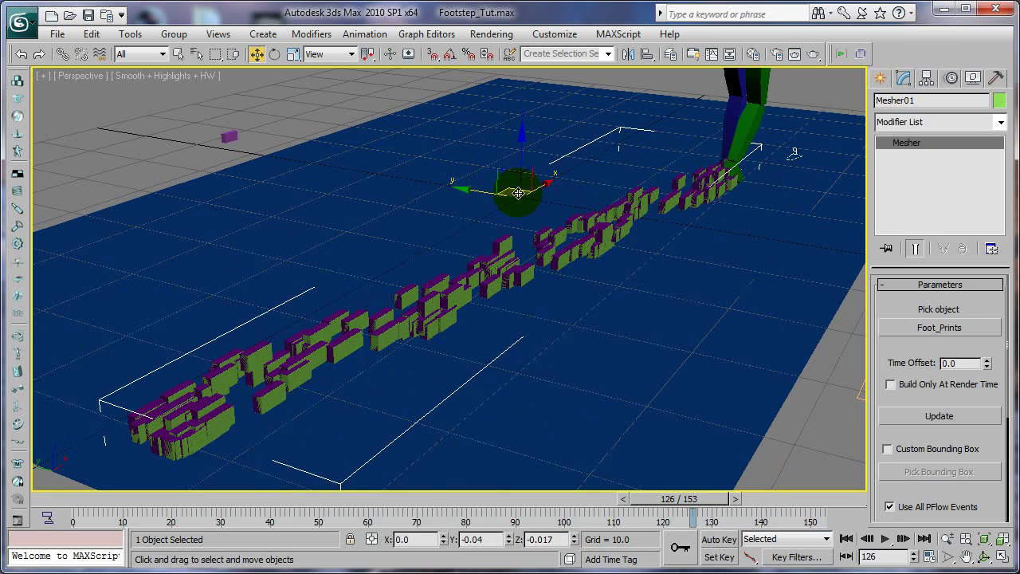
left_click_drag(492, 195, 492, 198)
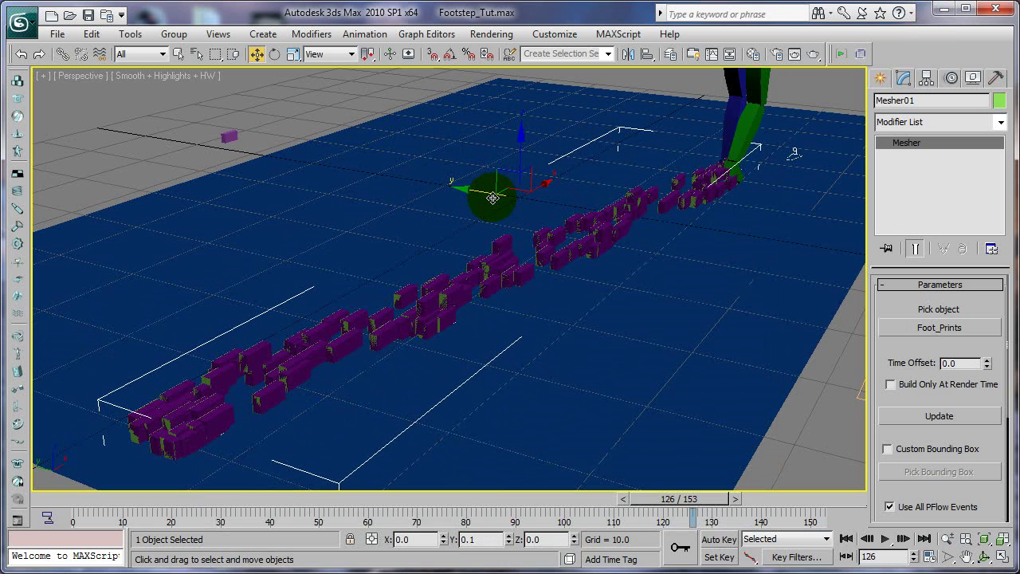
left_click_drag(205, 506, 583, 258)
key("w")
left_click(644, 54)
left_click(722, 279)
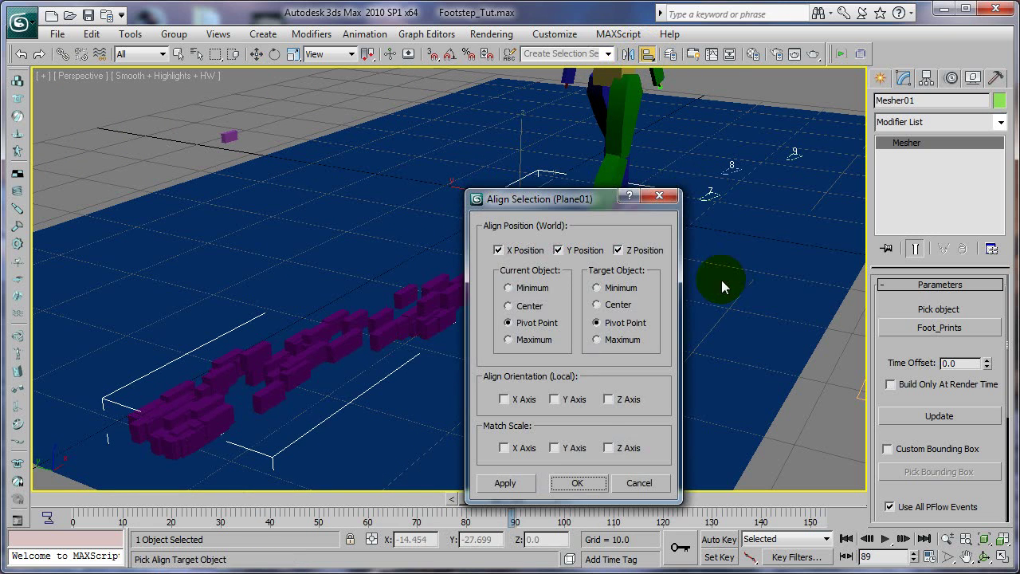
left_click(578, 483)
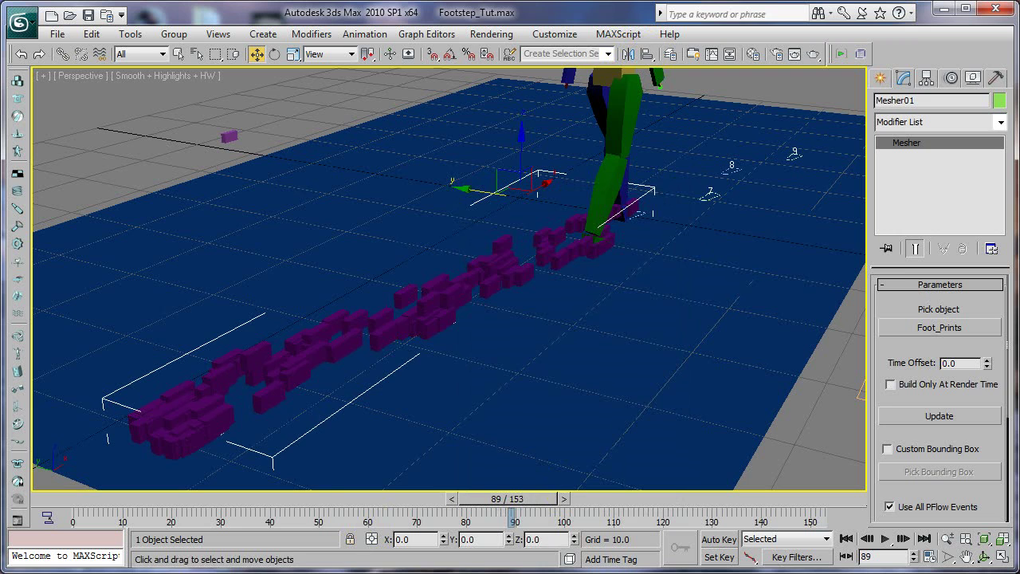
- Disable the Display 01 operator in Event 01 of the Foot_Prints flow and put Particle View away
key("6")
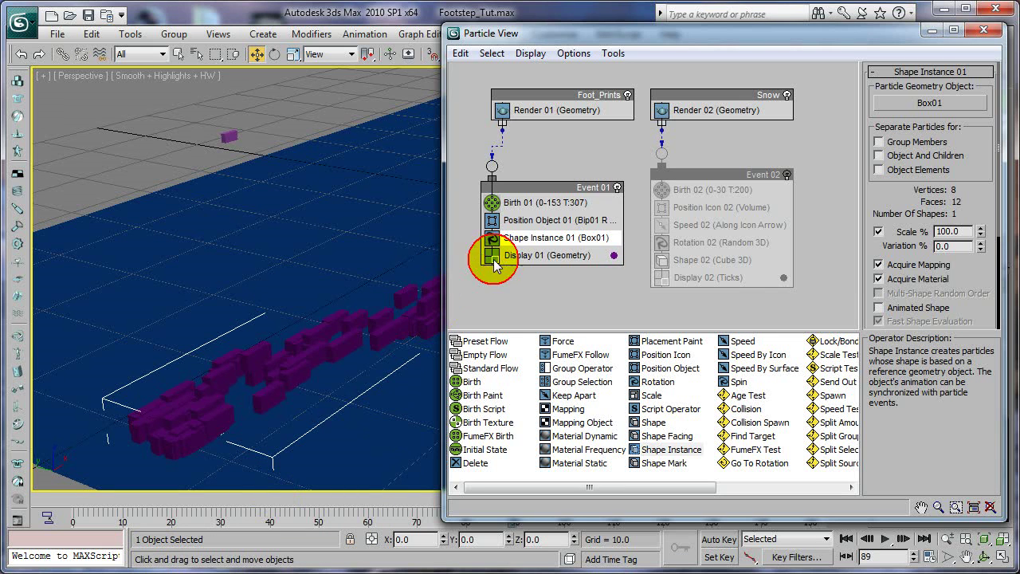
left_click(492, 255)
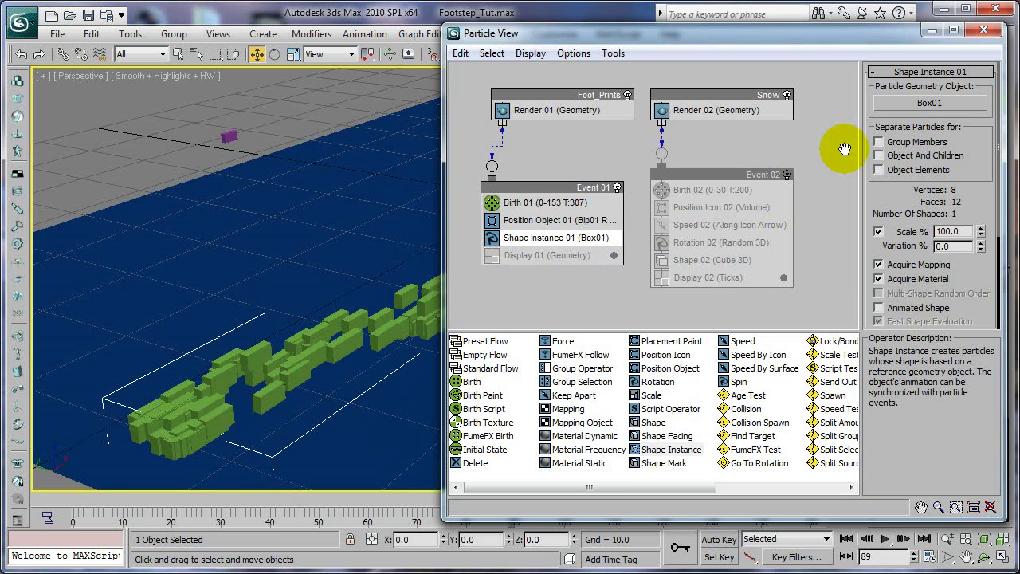
left_click(931, 32)
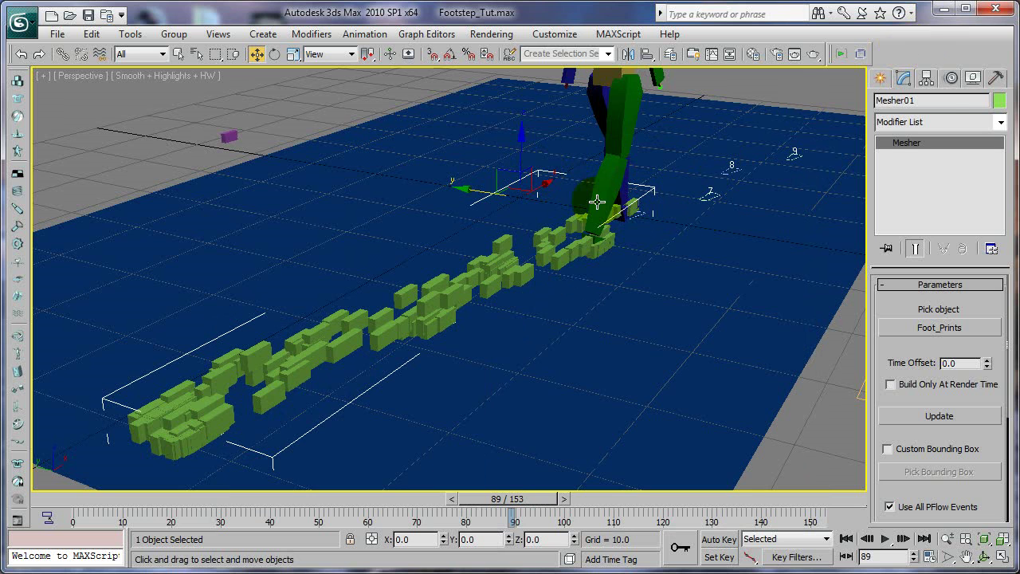
- Set the mesher's object properties to Display as Box and make it non-renderable
left_click(90, 35)
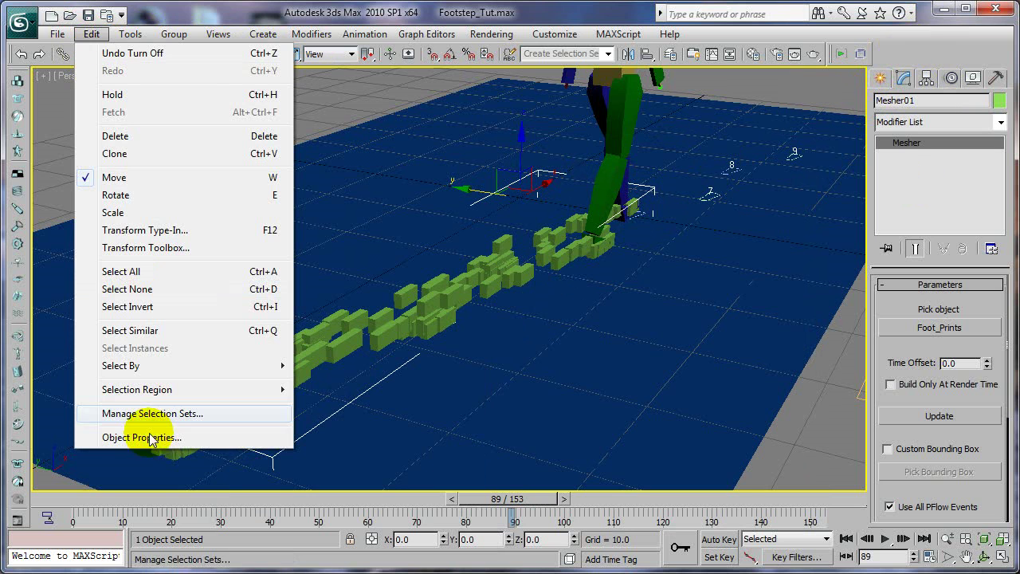
left_click(150, 437)
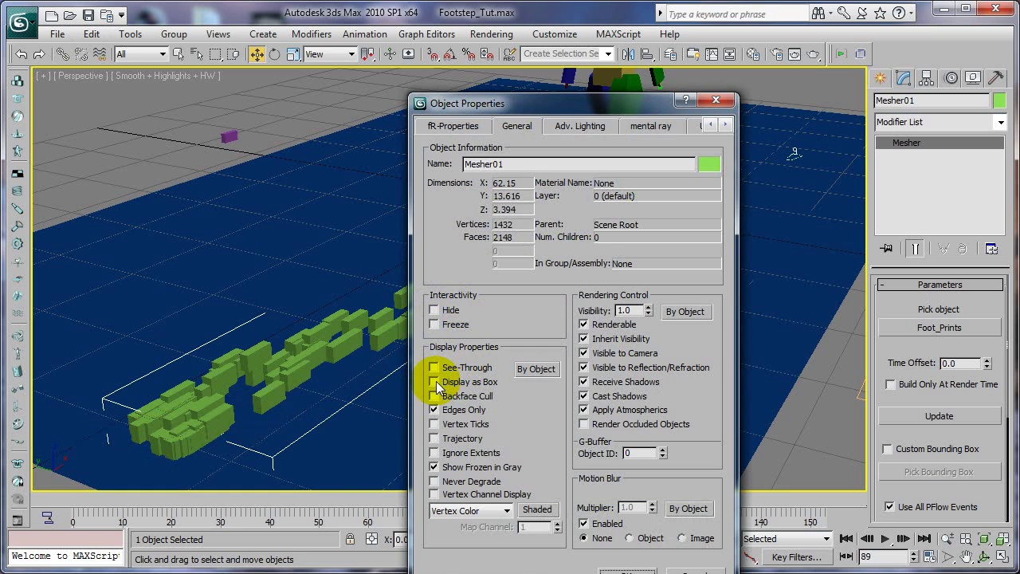
left_click(585, 325)
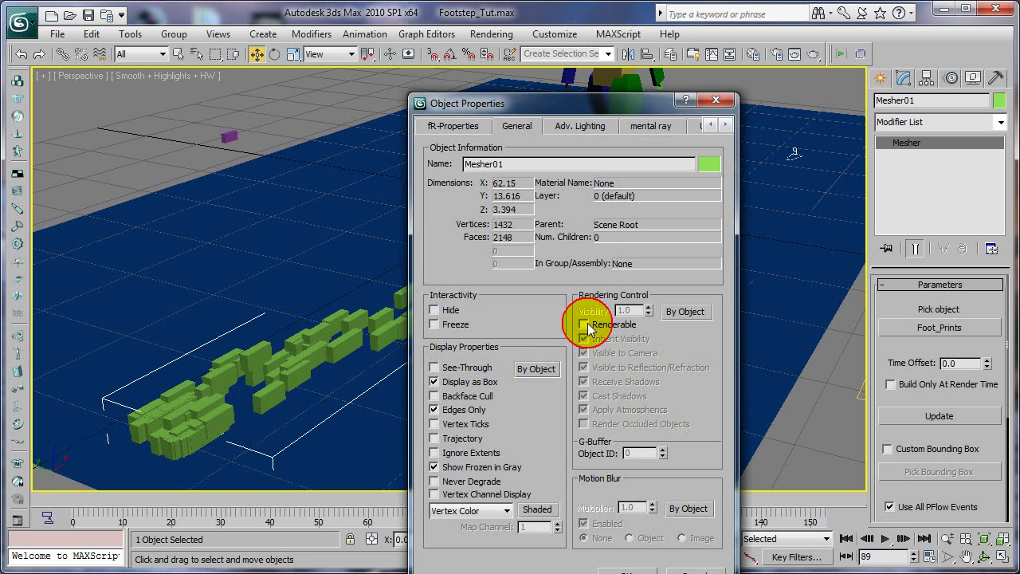
key("Return")
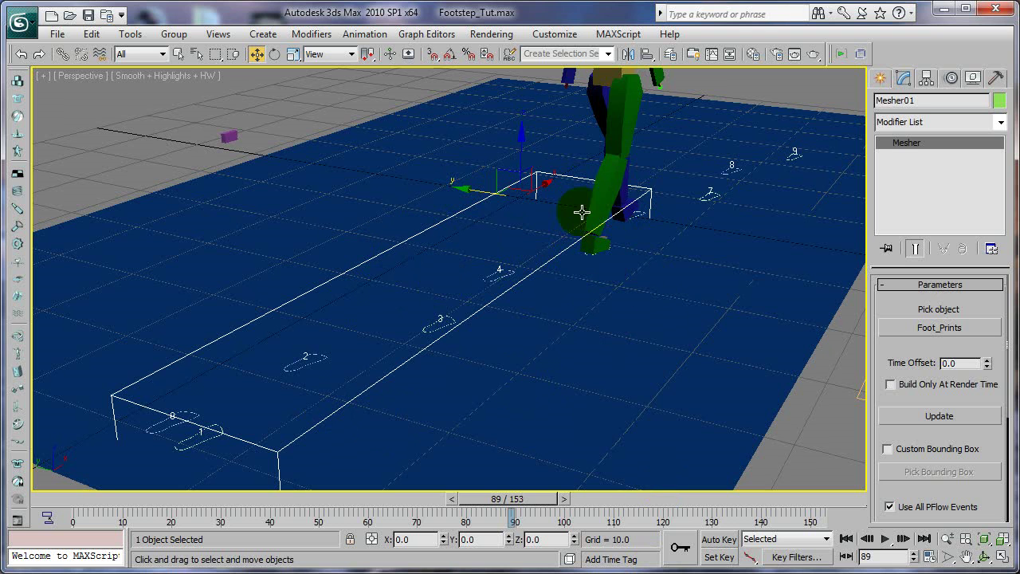
- Check the Display 01 operator in Particle View and render the Perspective view at frame 89 to inspect the footprint particles
key("6")
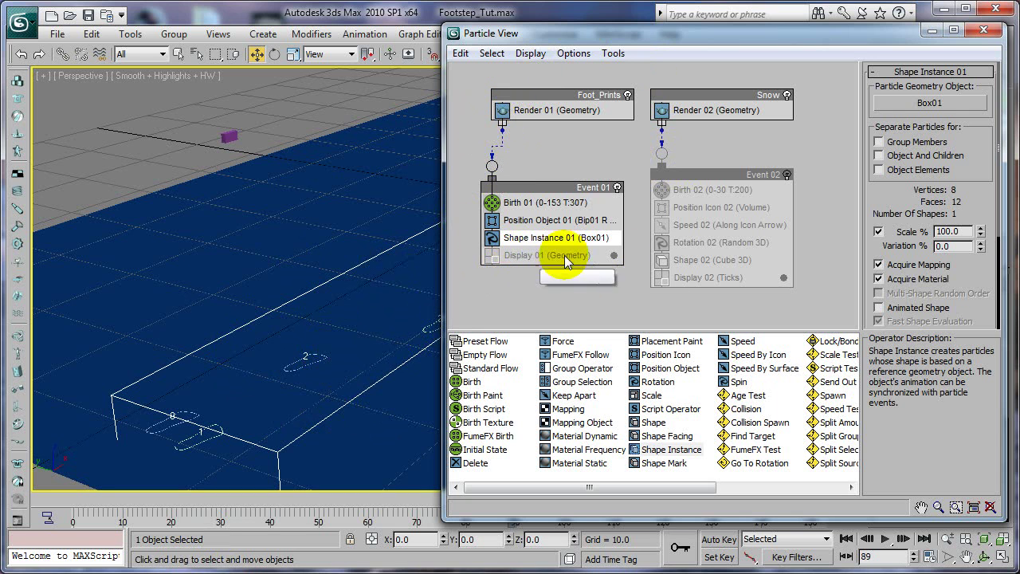
left_click(931, 30)
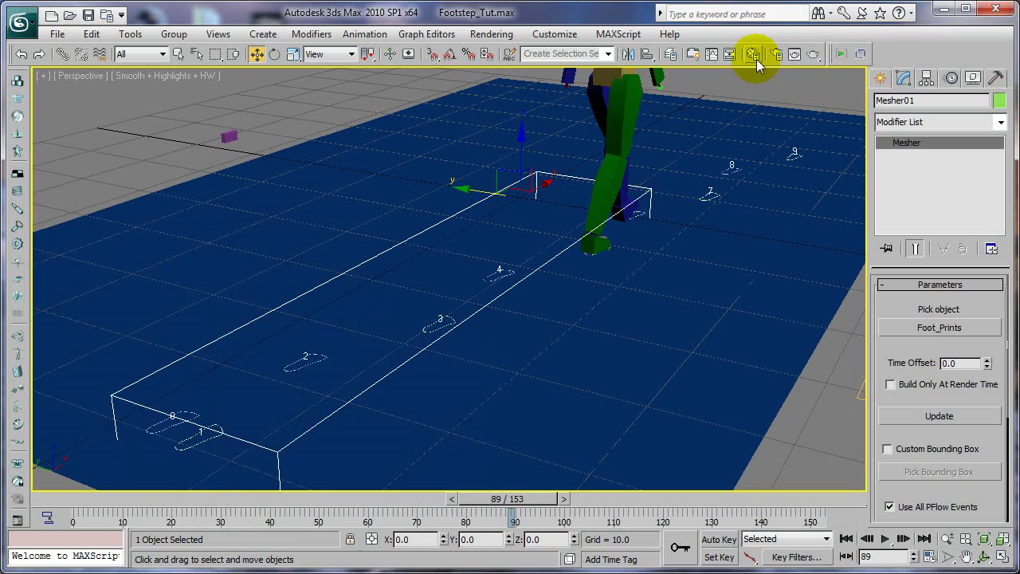
left_click(813, 54)
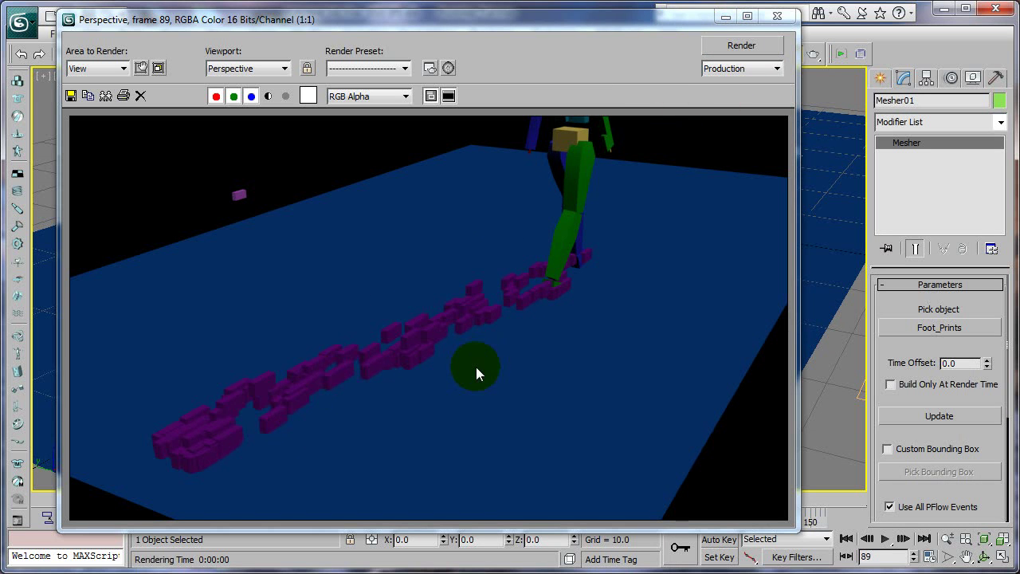
left_click(725, 17)
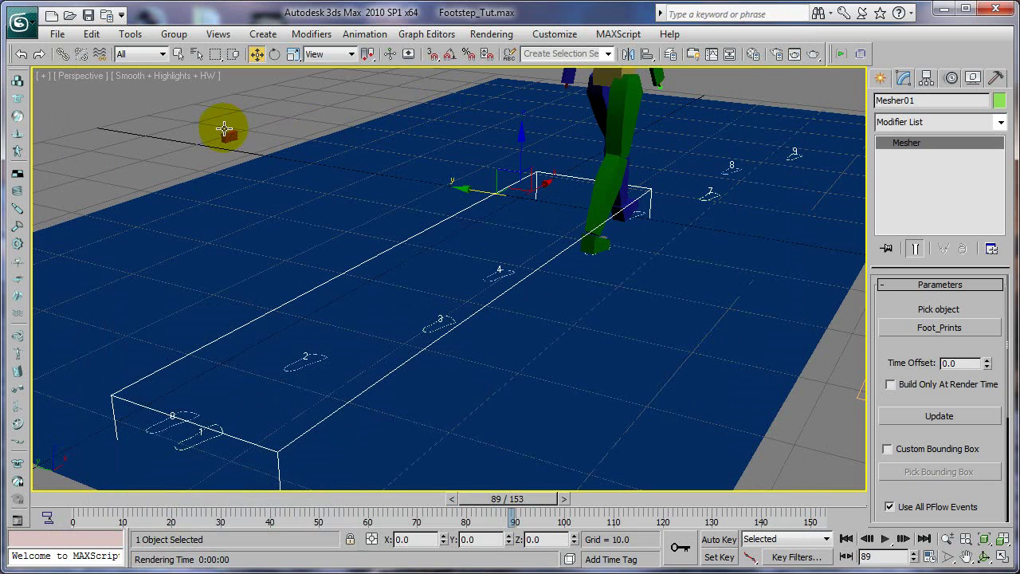
- Make Box01 non-renderable in its object properties and test-render the Perspective view
left_click(227, 134)
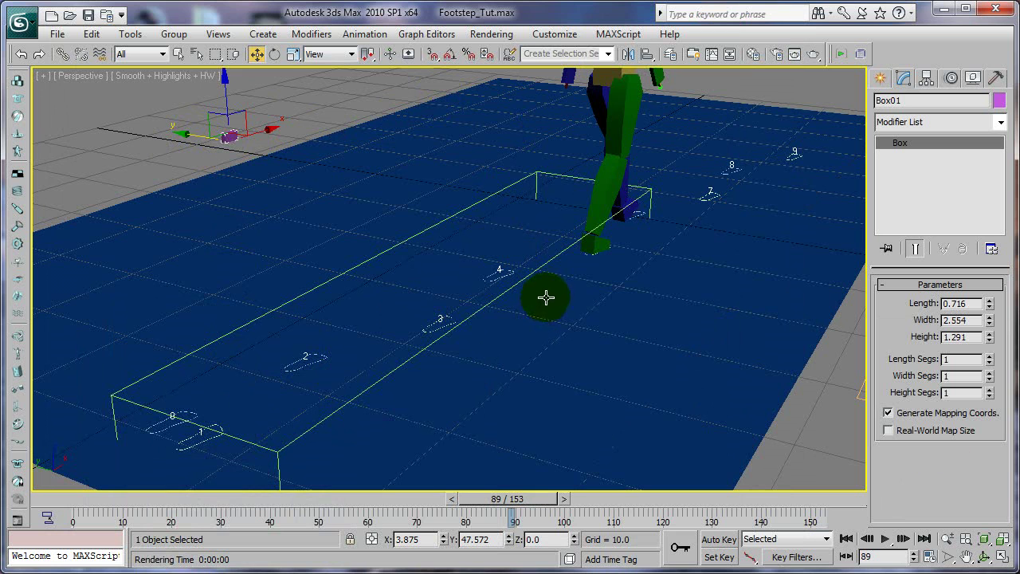
right_click(228, 138)
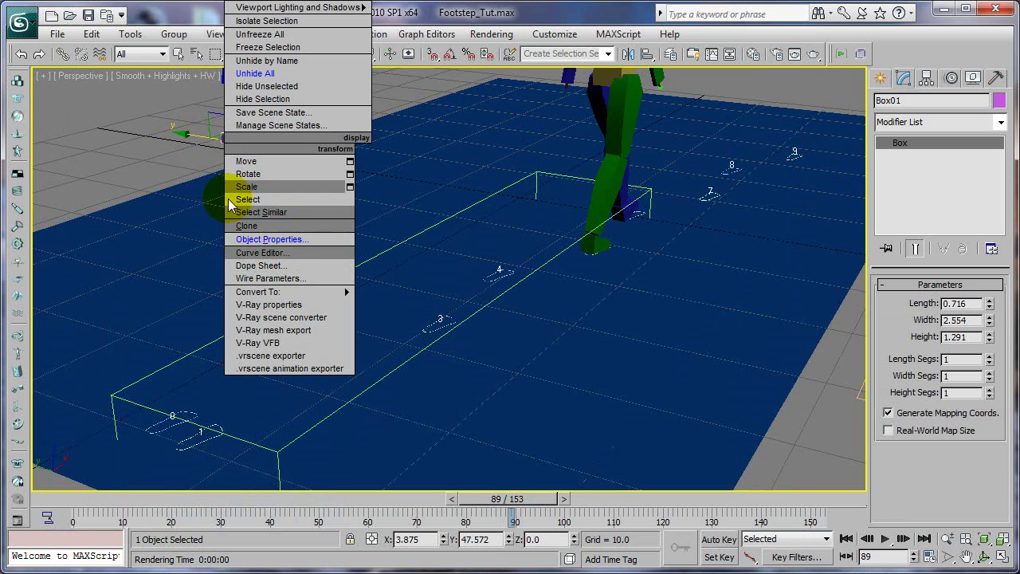
left_click(91, 31)
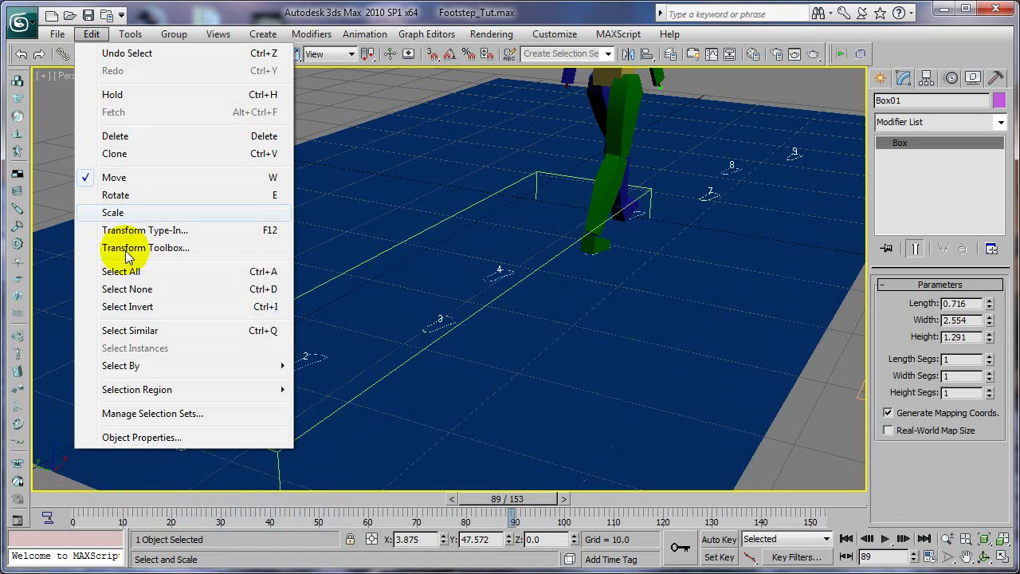
left_click(142, 438)
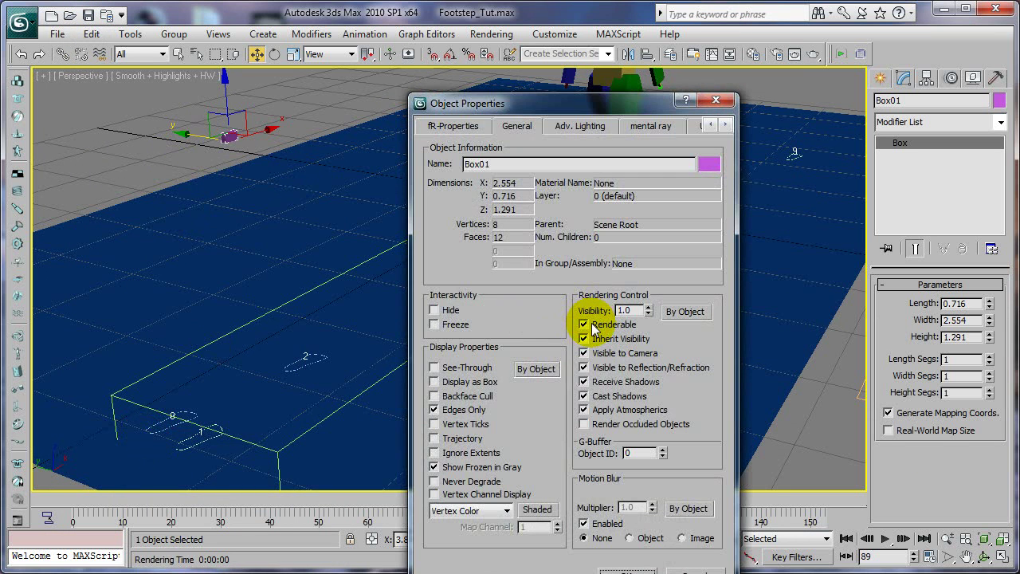
left_click(584, 325)
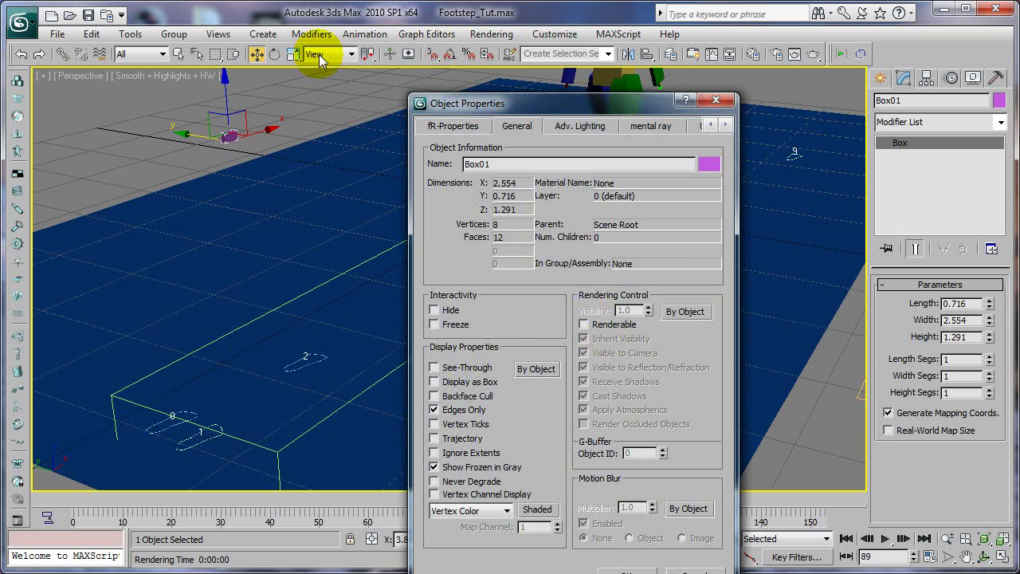
left_click(626, 570)
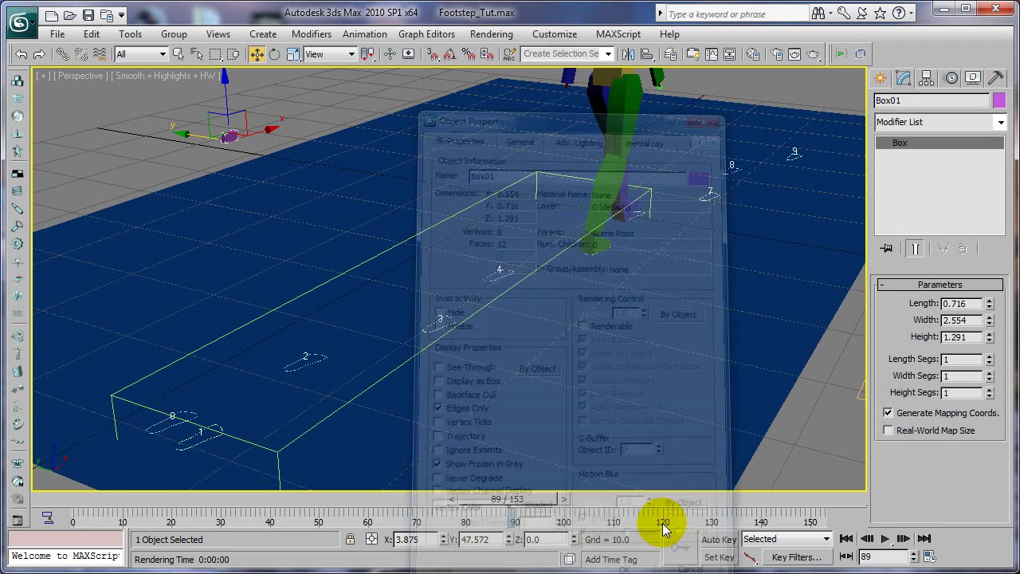
left_click(813, 54)
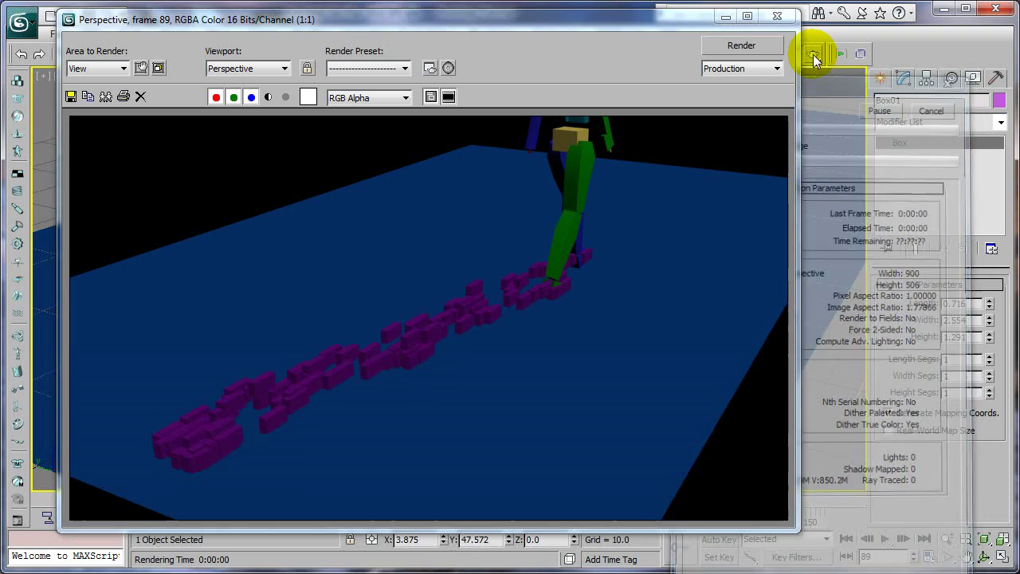
left_click(777, 19)
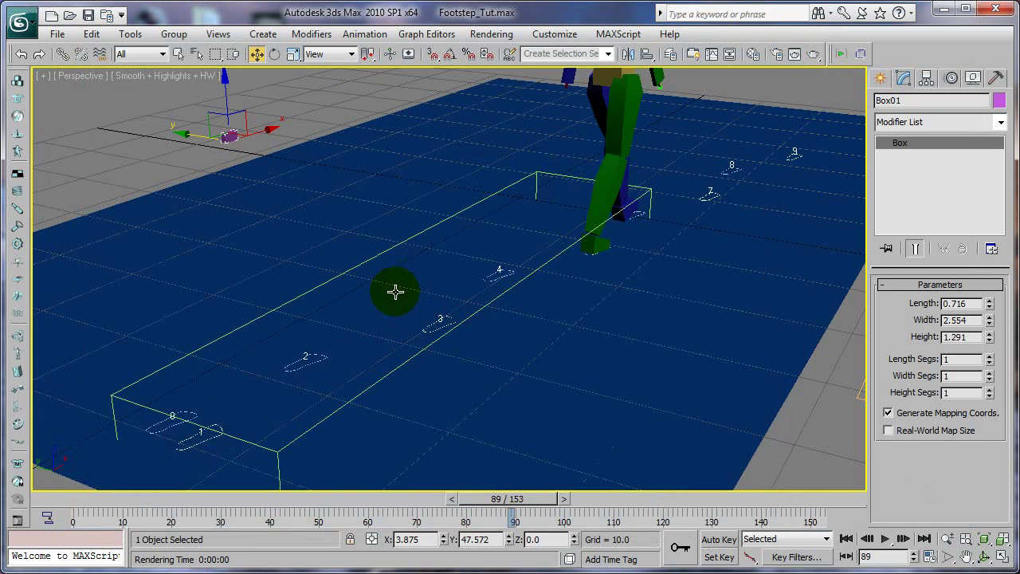
- Open the Material Editor, reposition it to fit the screen, and select the Shape material
left_click(491, 34)
left_click(526, 296)
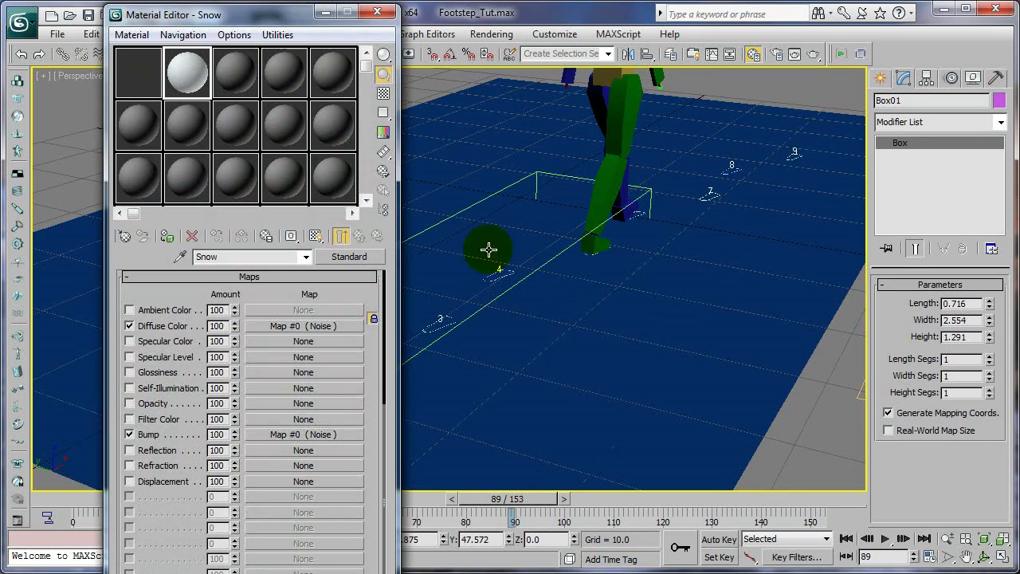
left_click_drag(250, 10, 244, 29)
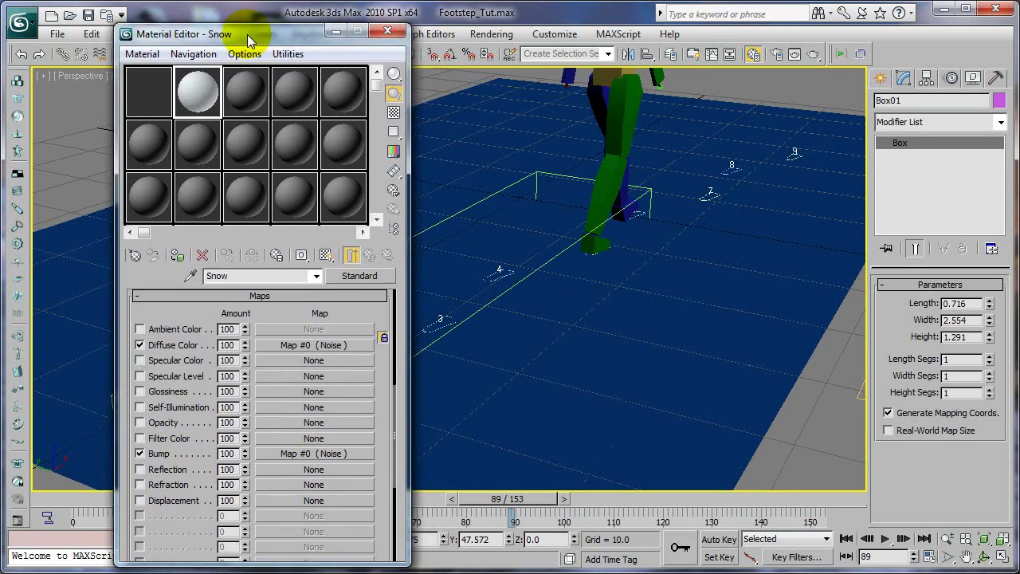
left_click(148, 92)
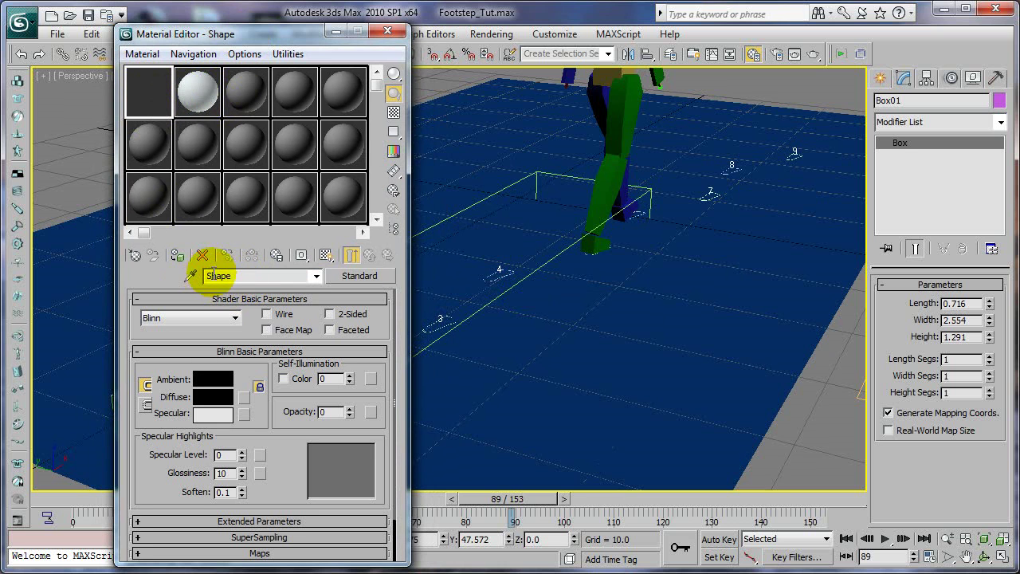
- Assign the Shape material to Box01, minimize the Material Editor and test-render the Perspective view at frame 89
left_click_drag(260, 36, 462, 35)
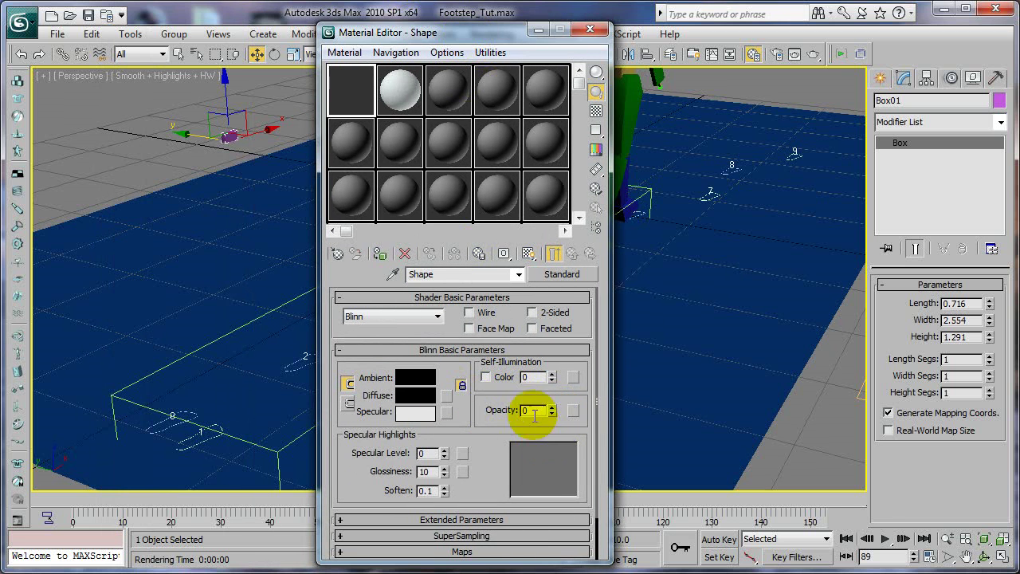
left_click(377, 254)
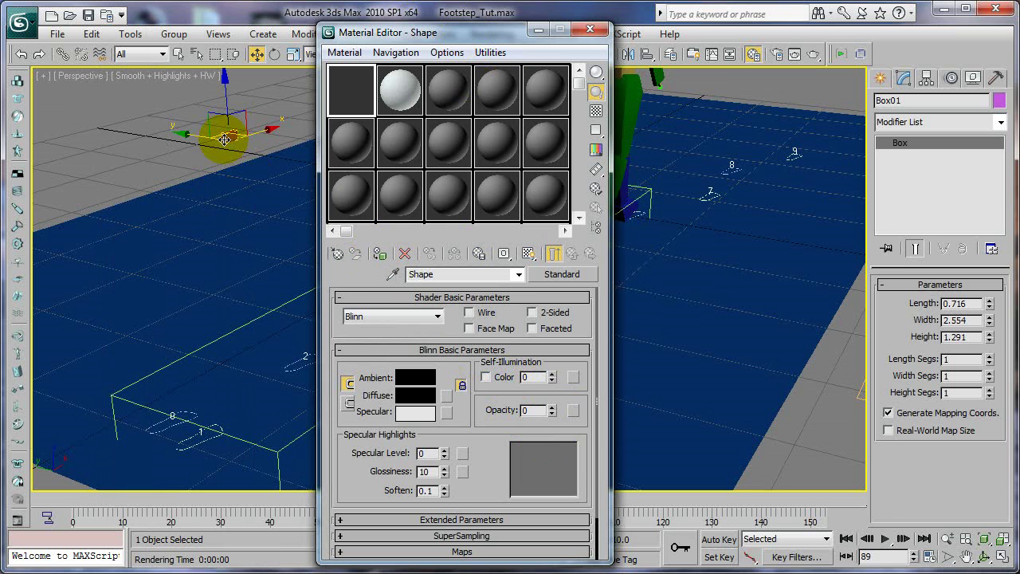
left_click(378, 255)
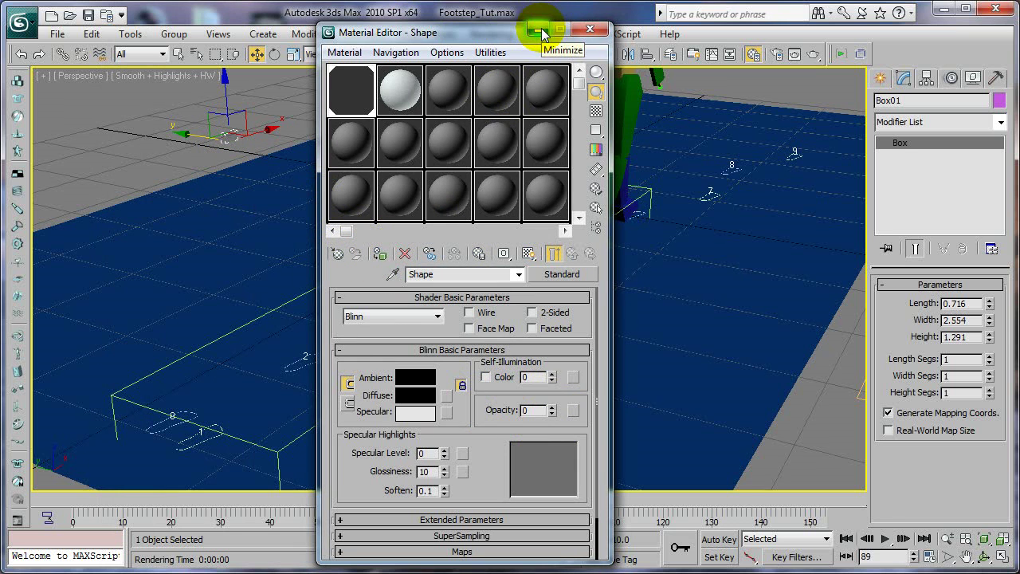
left_click(539, 31)
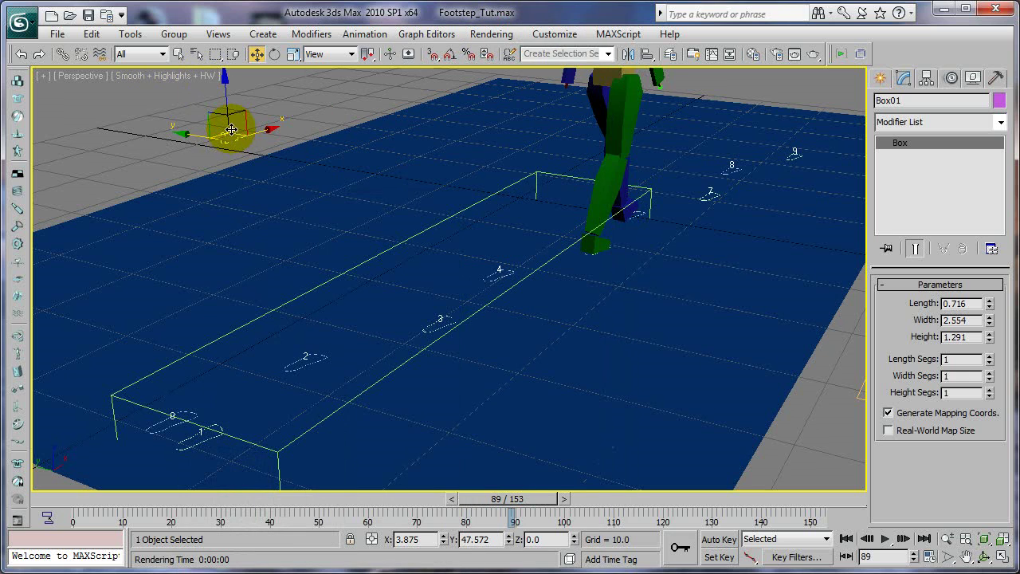
left_click(813, 55)
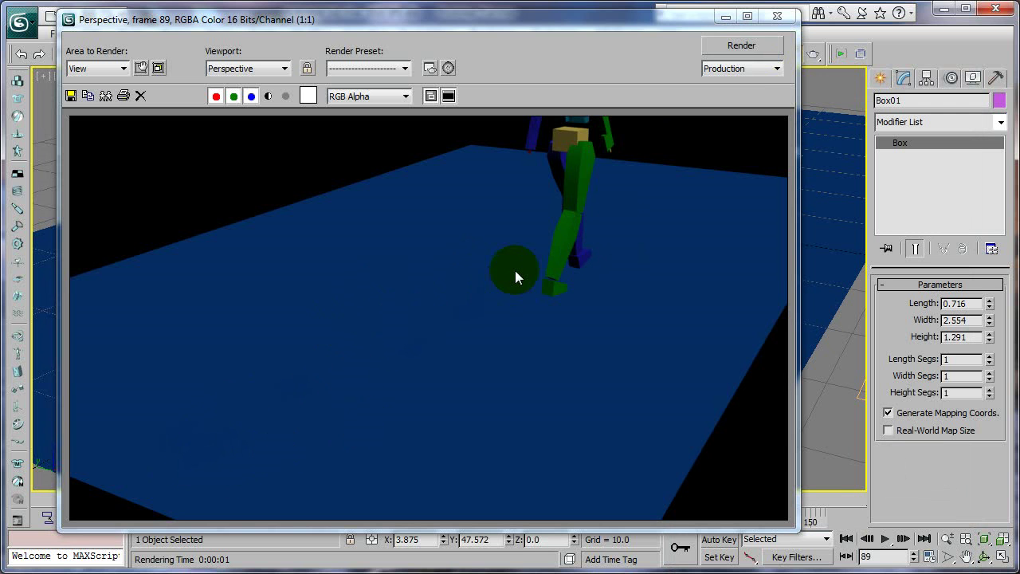
left_click(776, 18)
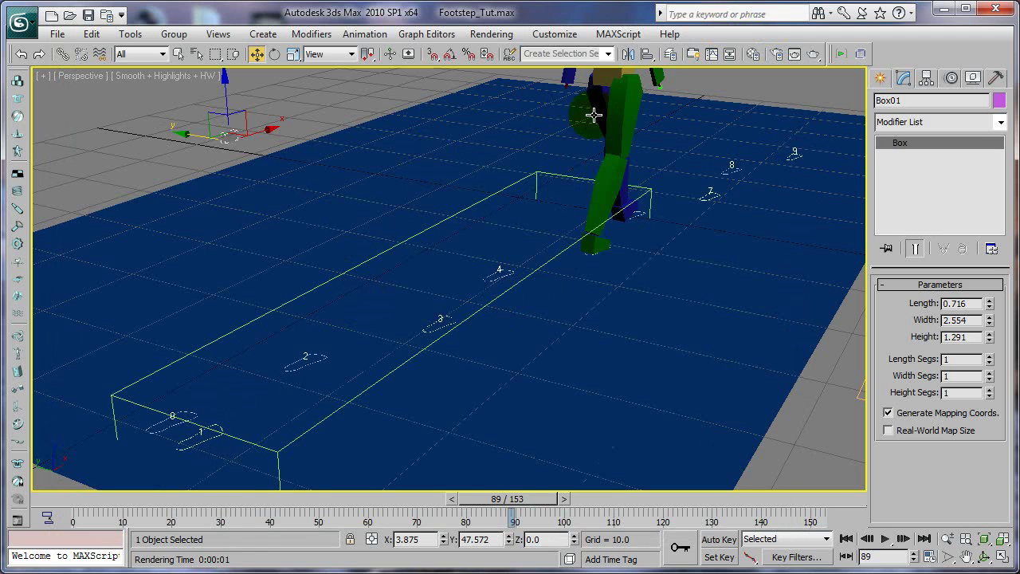
- Scrub the walk animation to frame 77 and check the Foot_Prints event's operators in Particle View
left_click_drag(228, 114, 237, 144)
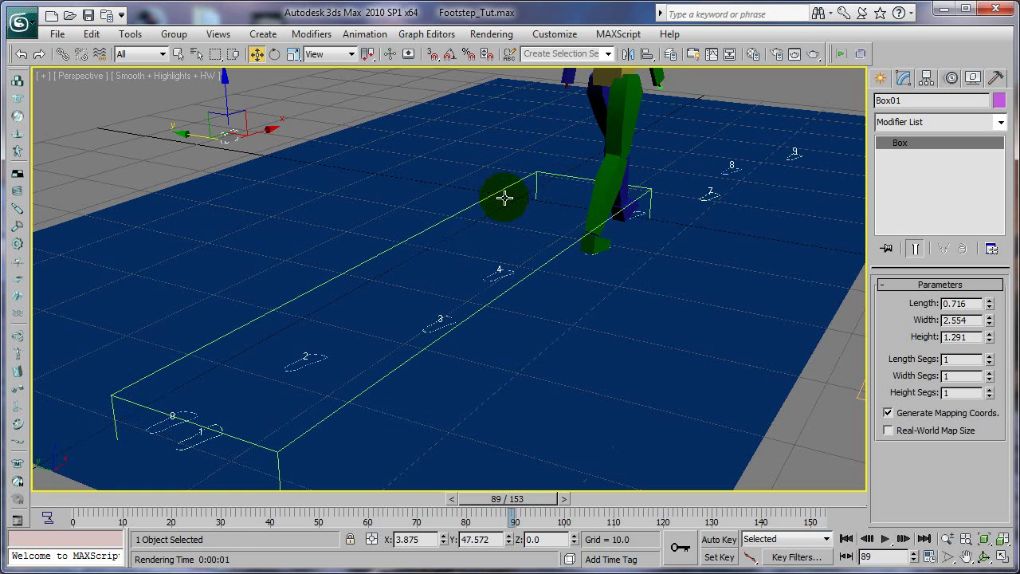
left_click(127, 500)
left_click_drag(128, 501, 573, 500)
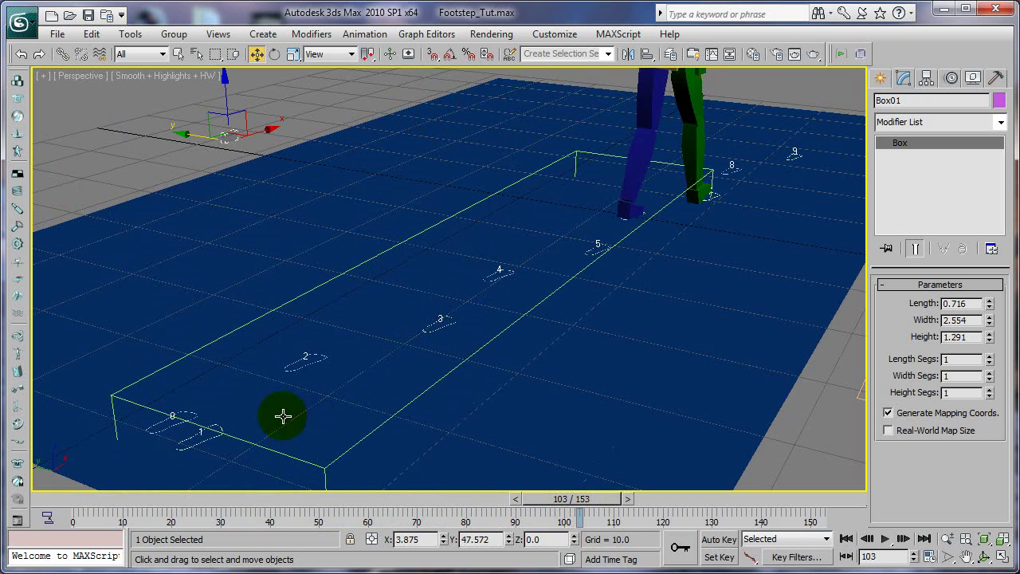
left_click_drag(157, 510, 450, 510)
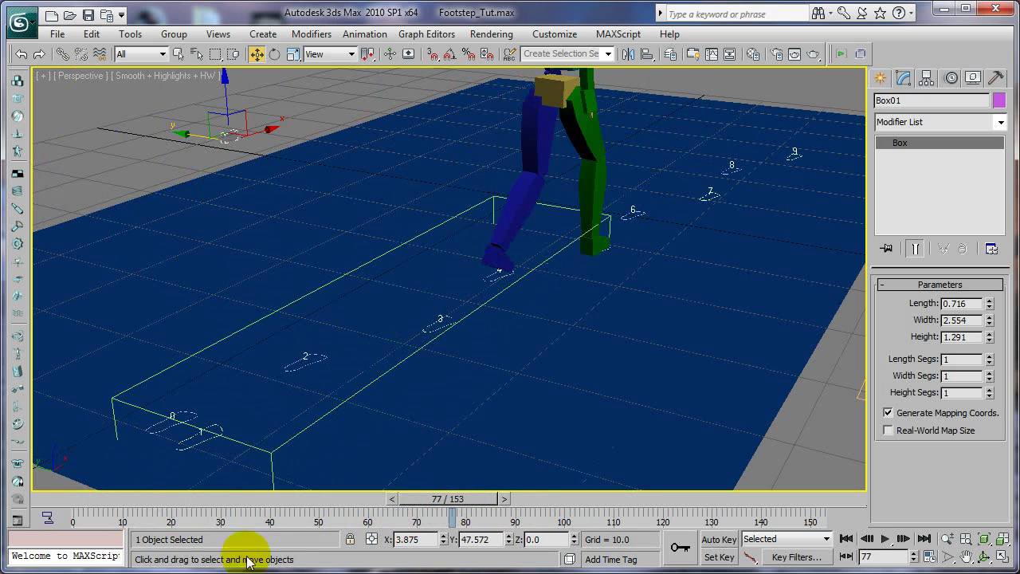
key("6")
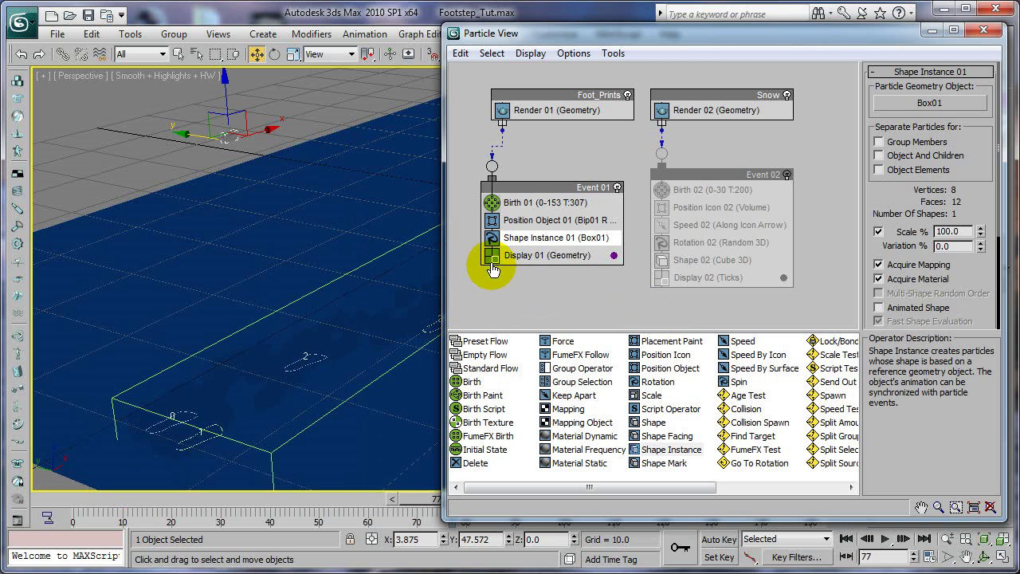
left_click(934, 32)
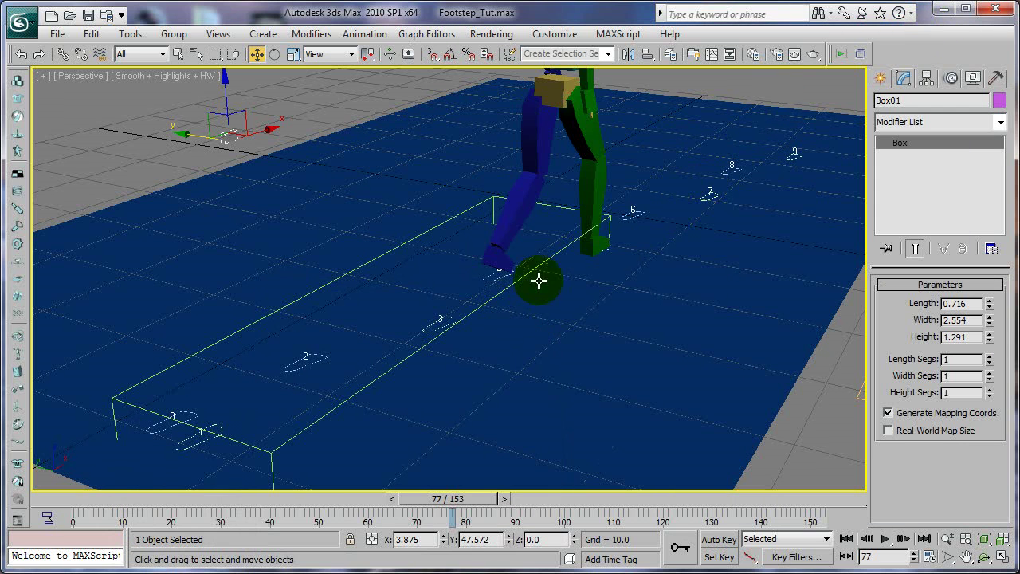
- Set Plane01's Vol. Select modifier to select by Mesh Object and pick Mesher01 as the volume
left_click(688, 304)
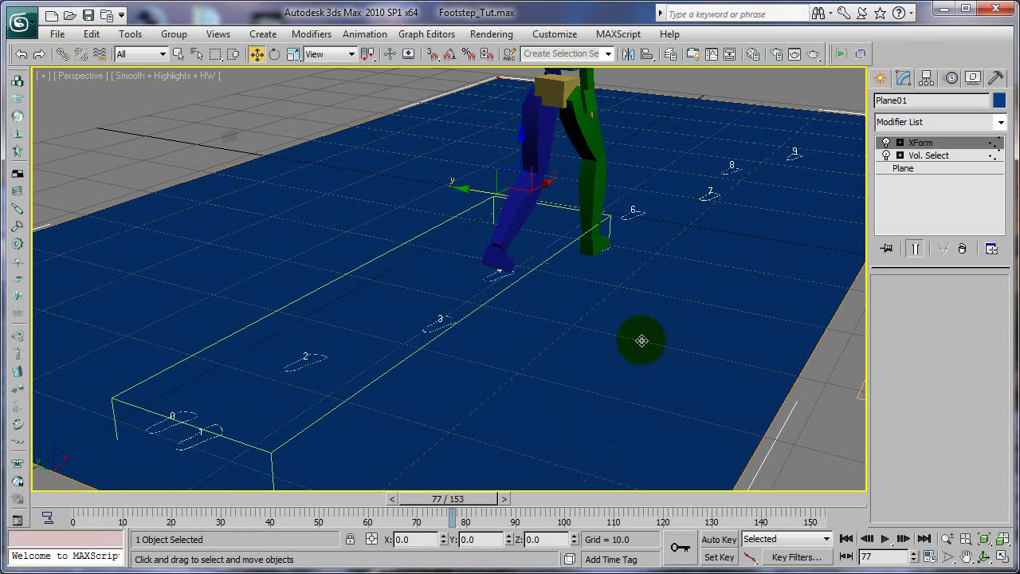
left_click(929, 155)
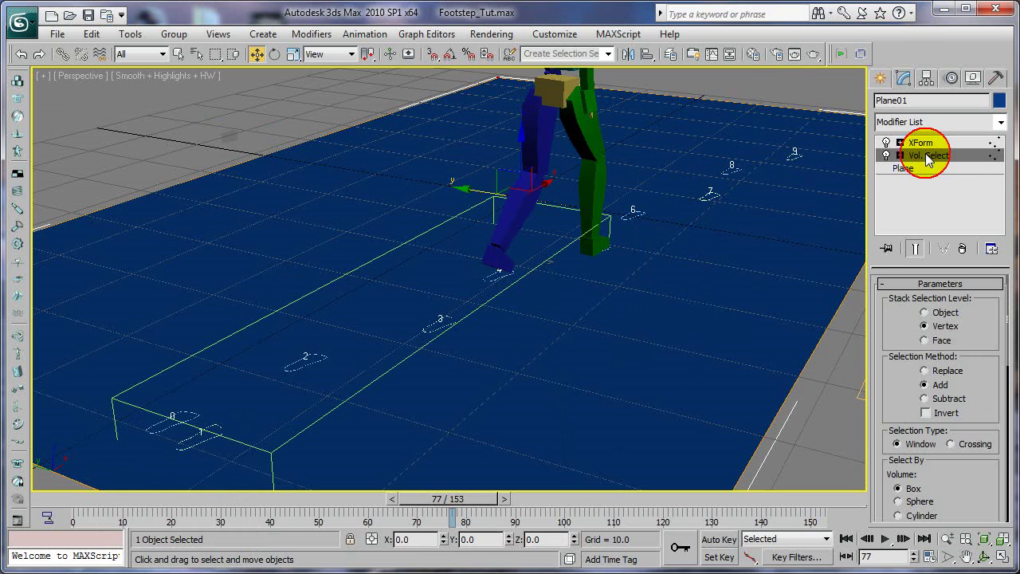
left_click_drag(979, 364, 991, 231)
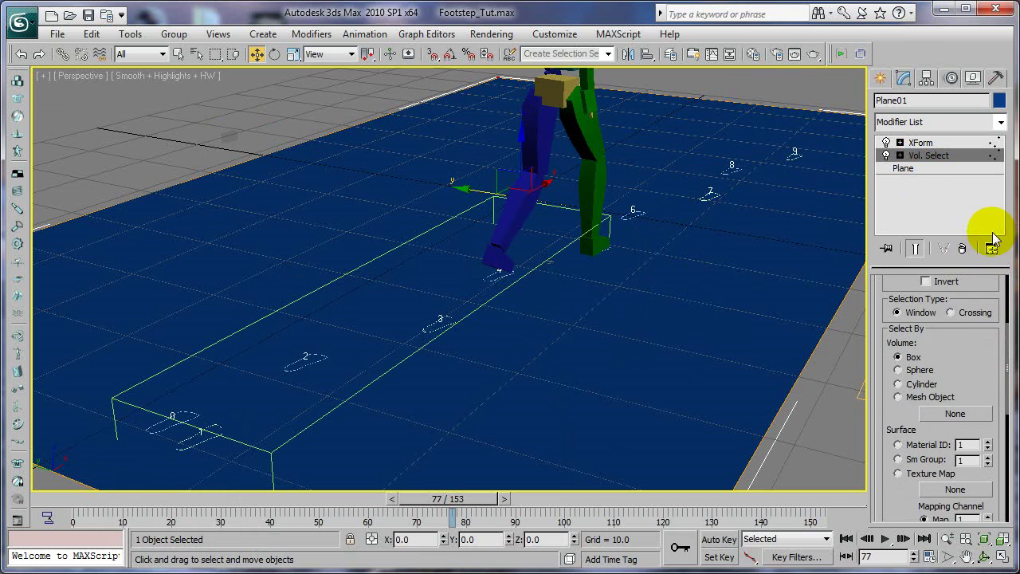
left_click(899, 396)
left_click(954, 413)
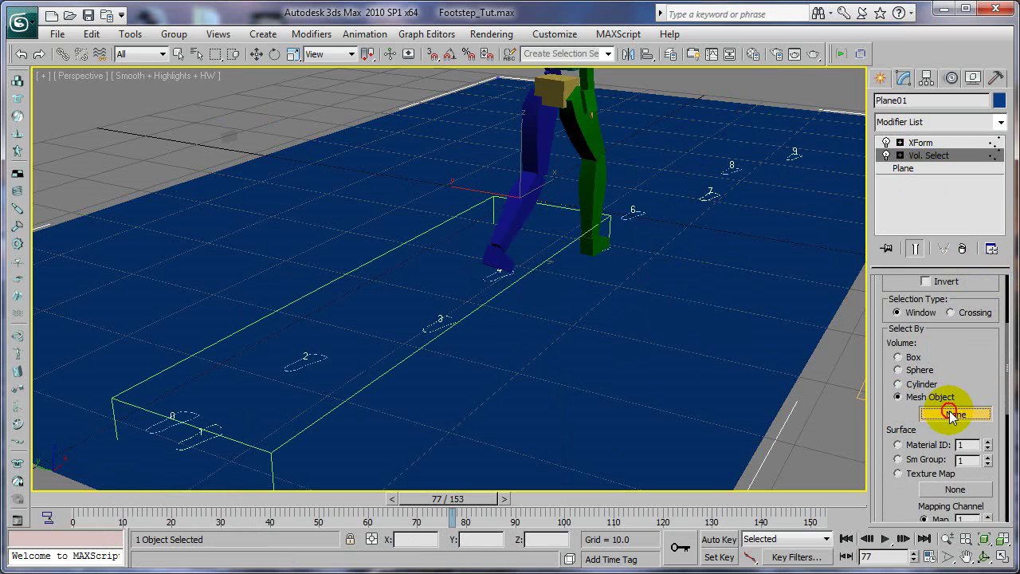
left_click(572, 241)
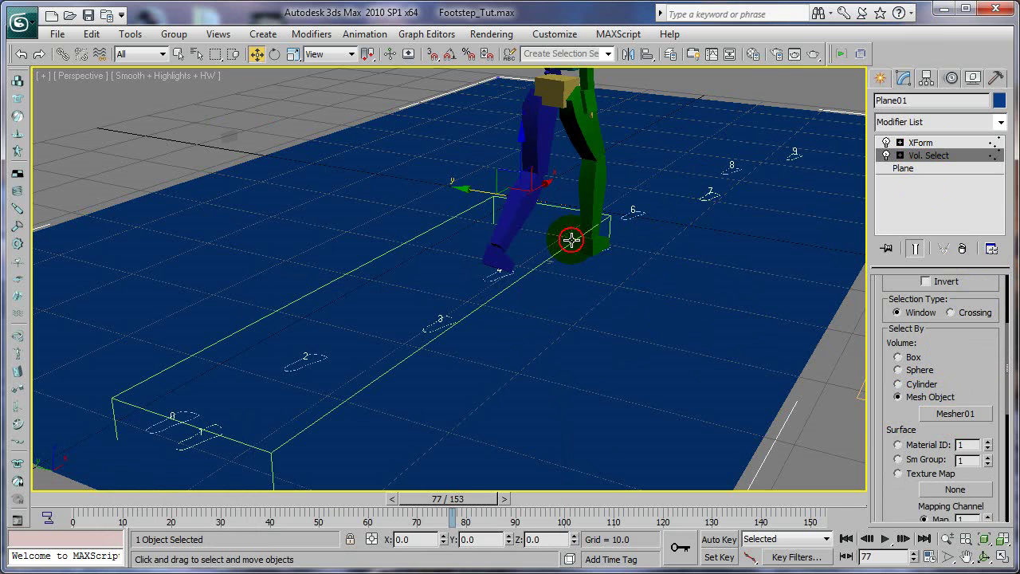
left_click_drag(968, 372, 951, 518)
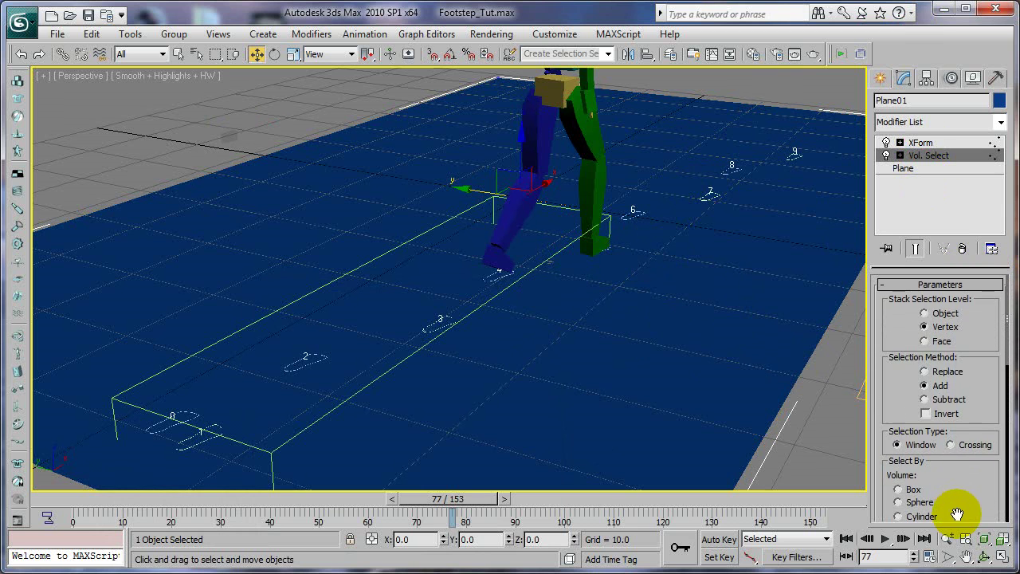
- Try lowering Plane01's XForm gizmo along Z to about -5.26 and check the plane at frame 79
left_click(900, 144)
left_click(925, 157)
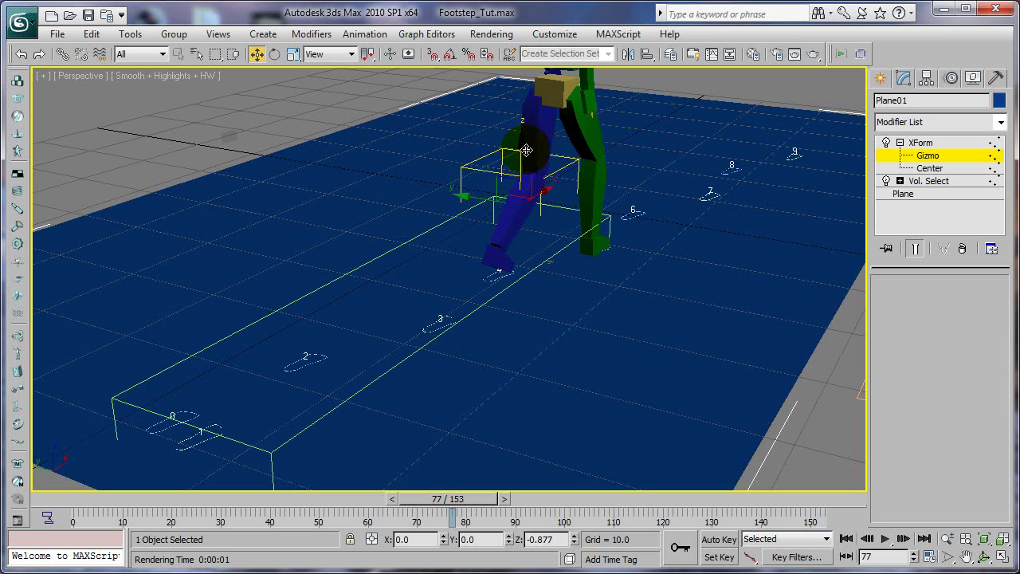
mouse_move(526, 172)
left_mouse_down()
mouse_move(525, 141)
mouse_move(528, 225)
mouse_move(525, 186)
left_mouse_up()
left_click_drag(200, 492, 466, 486)
key("w")
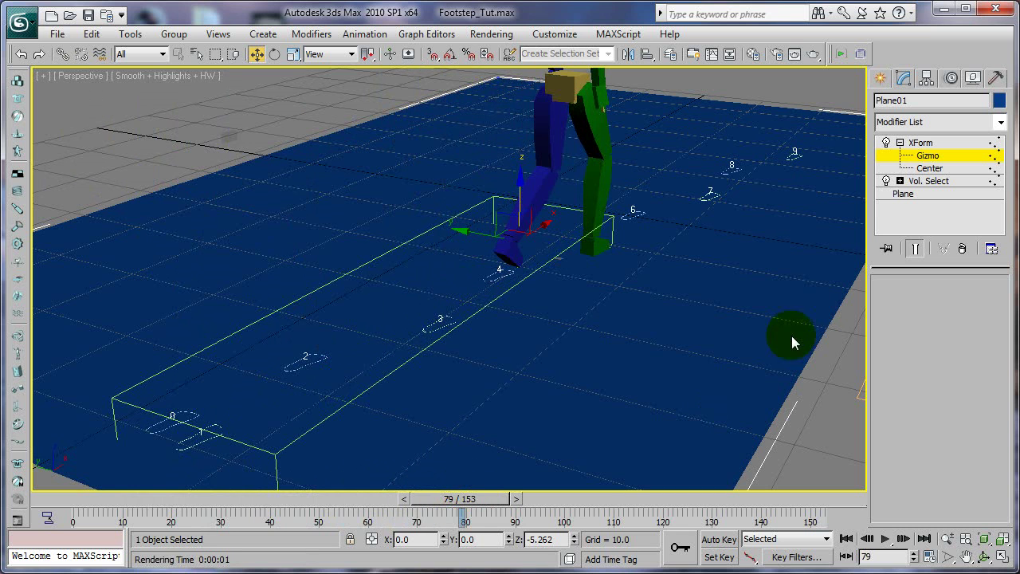
left_click_drag(520, 181, 528, 202)
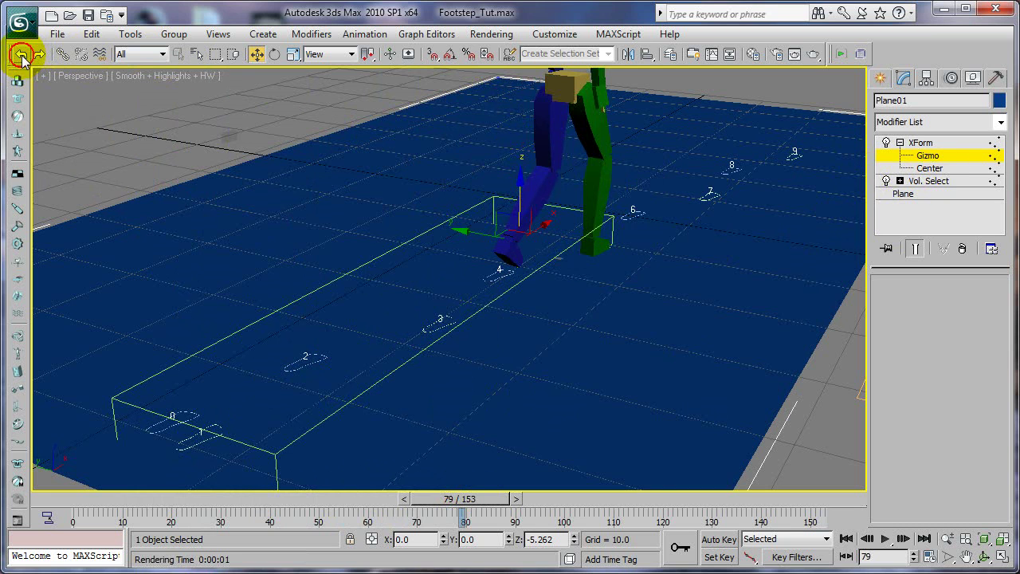
- Go to Plane01's base Plane parameters and display edged faces in the Perspective viewport
left_click(921, 143)
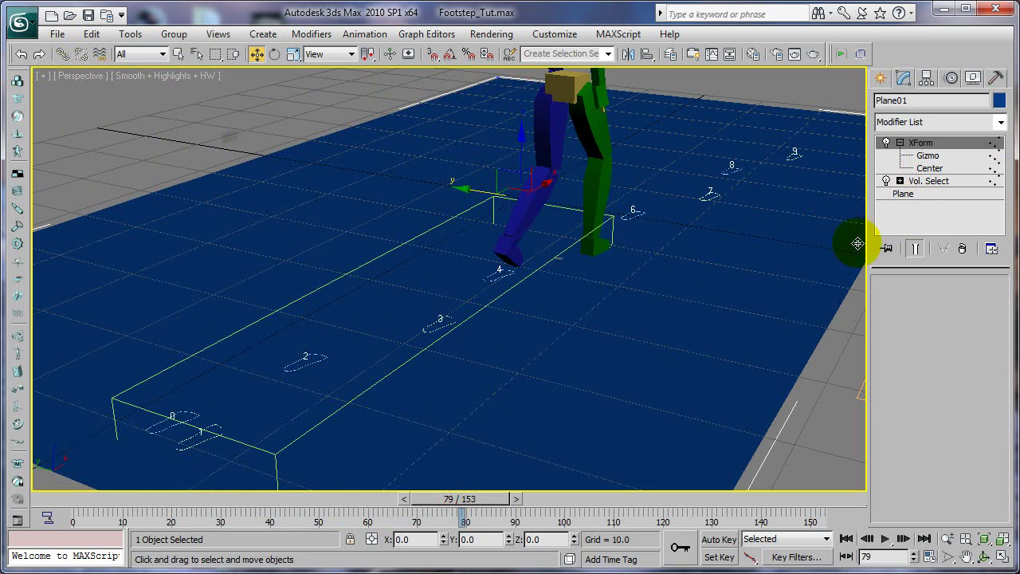
left_click(903, 193)
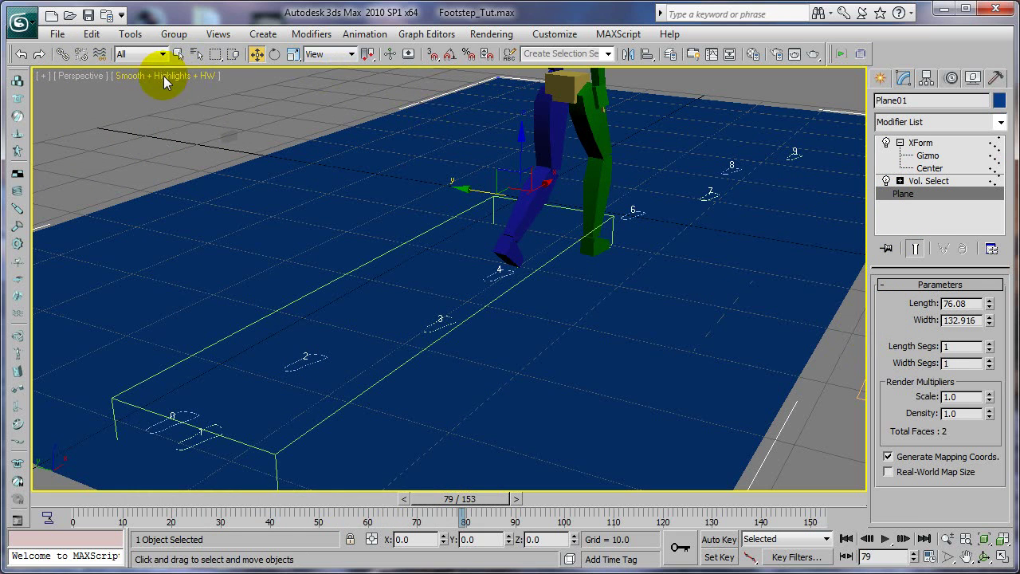
left_click(139, 77)
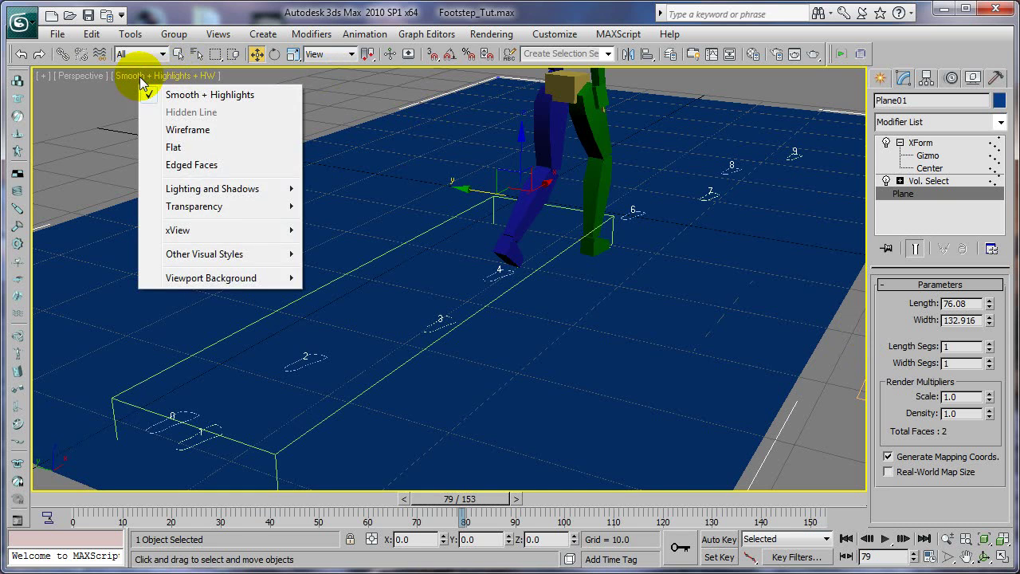
left_click(188, 166)
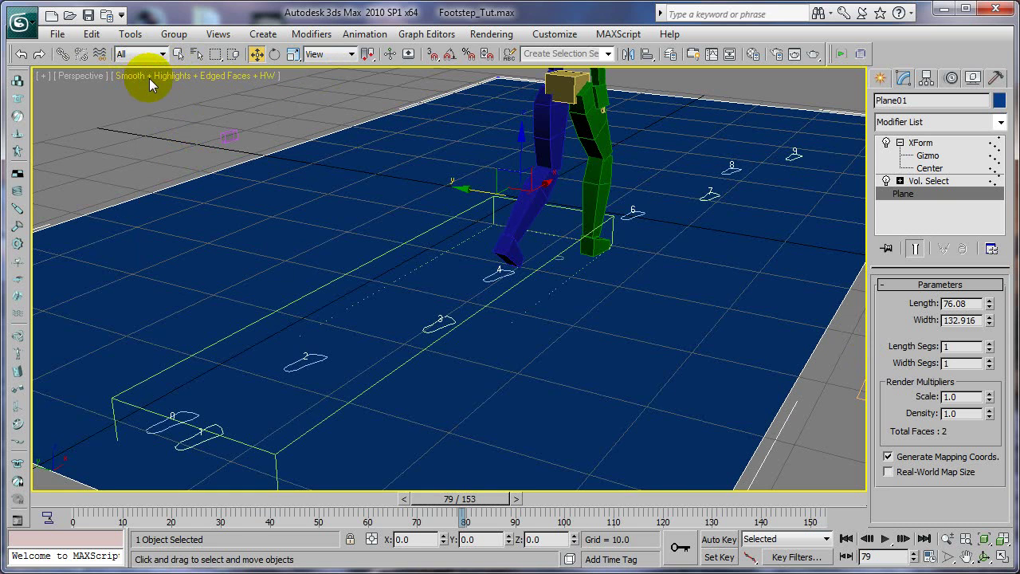
- Set Plane01 to 150 length segments and 194 width segments
left_click_drag(991, 329, 951, 466)
left_click_drag(989, 362, 1006, 16)
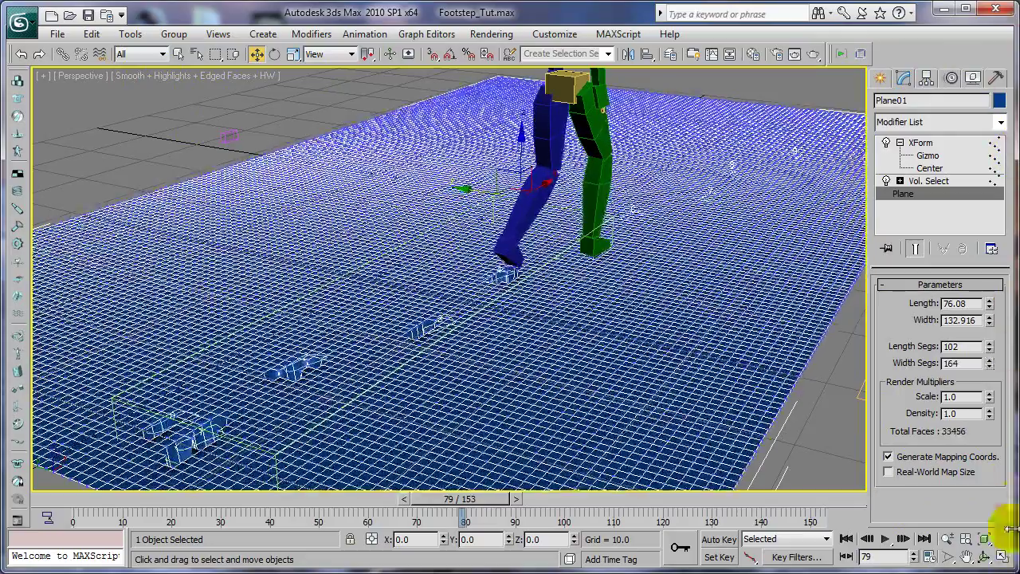
left_click_drag(990, 349, 997, 309)
left_click_drag(990, 365, 990, 346)
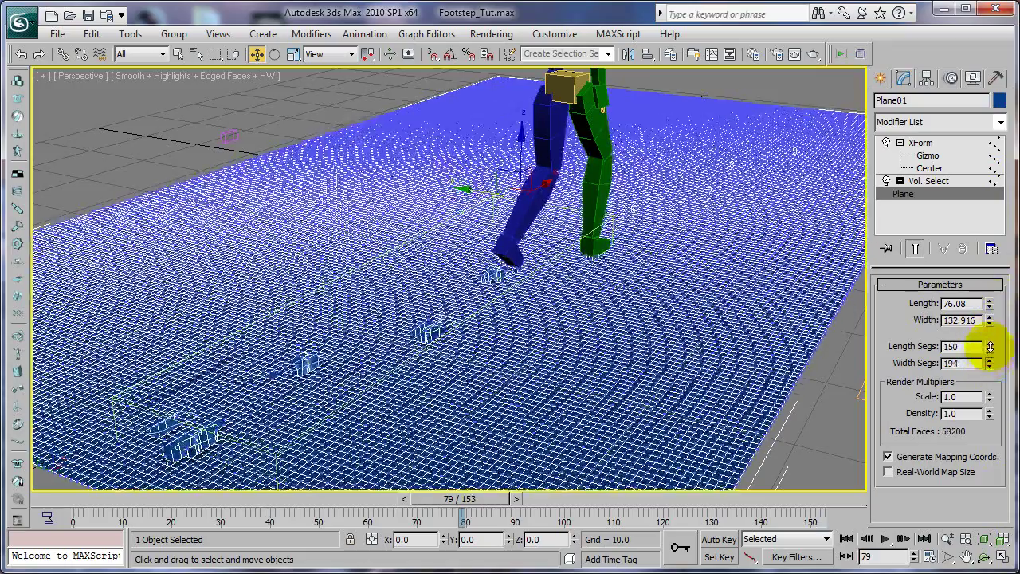
- Adjust Plane01's XForm gizmo to a Z height of about -1.078, scrubbing the animation to check the footprint depth
left_click(928, 157)
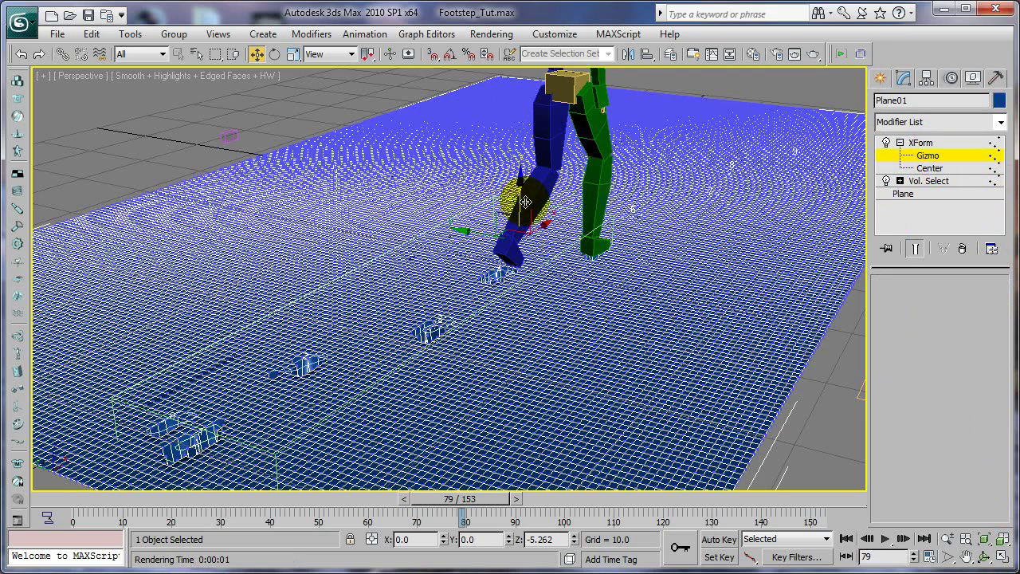
left_click(907, 194)
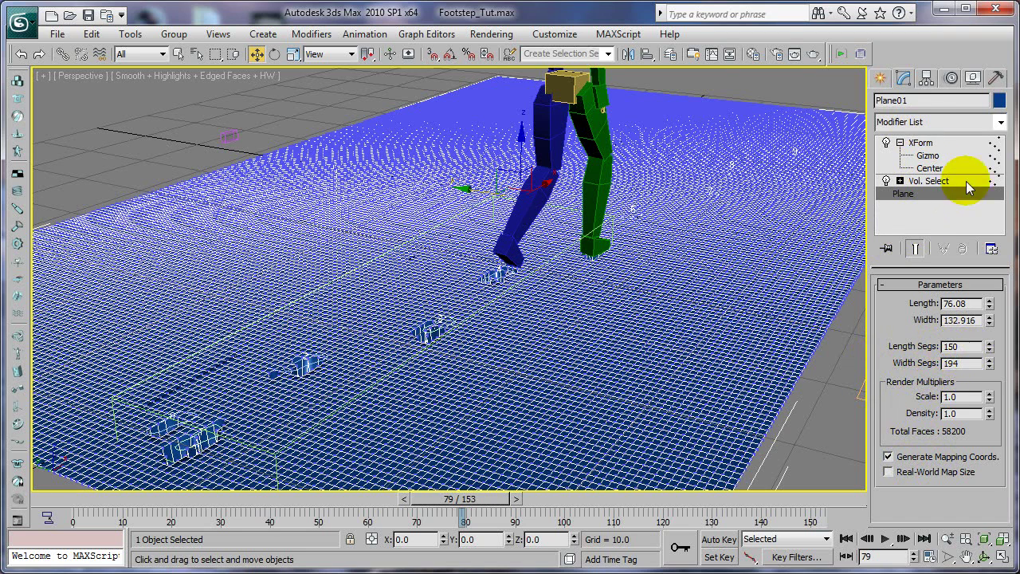
left_click(920, 143)
left_click(928, 155)
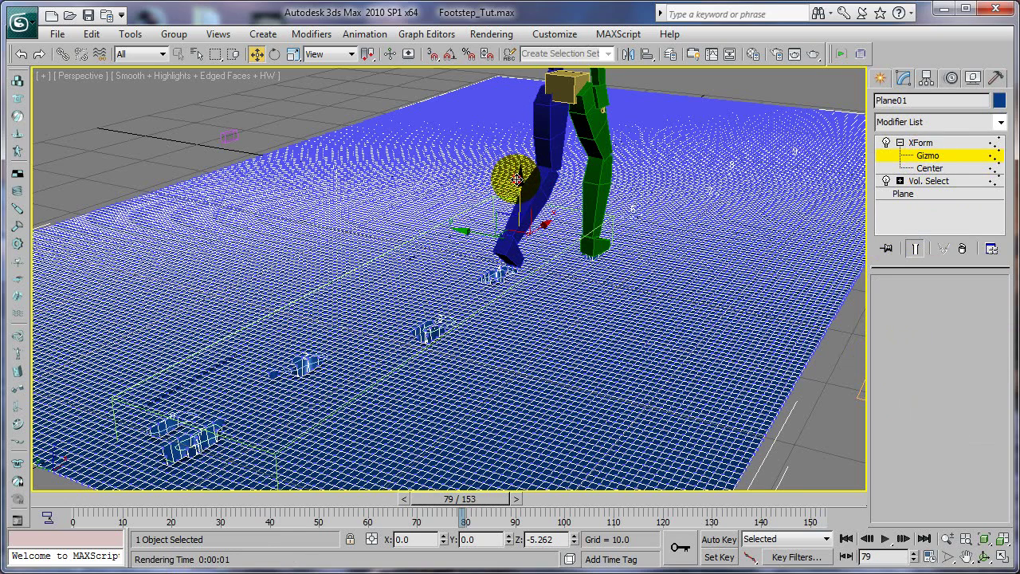
left_click_drag(522, 156, 551, 151)
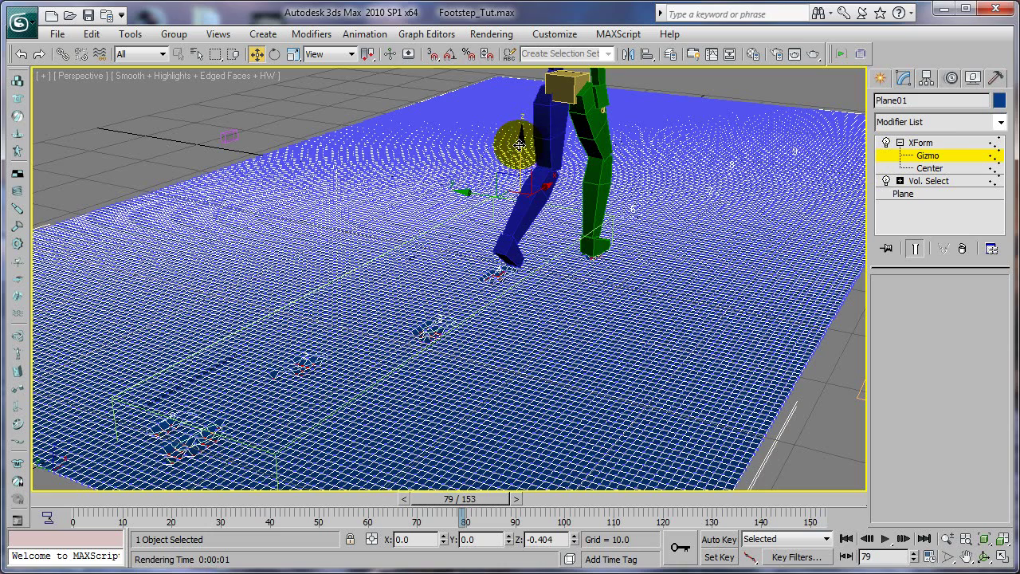
left_click_drag(522, 150, 531, 144)
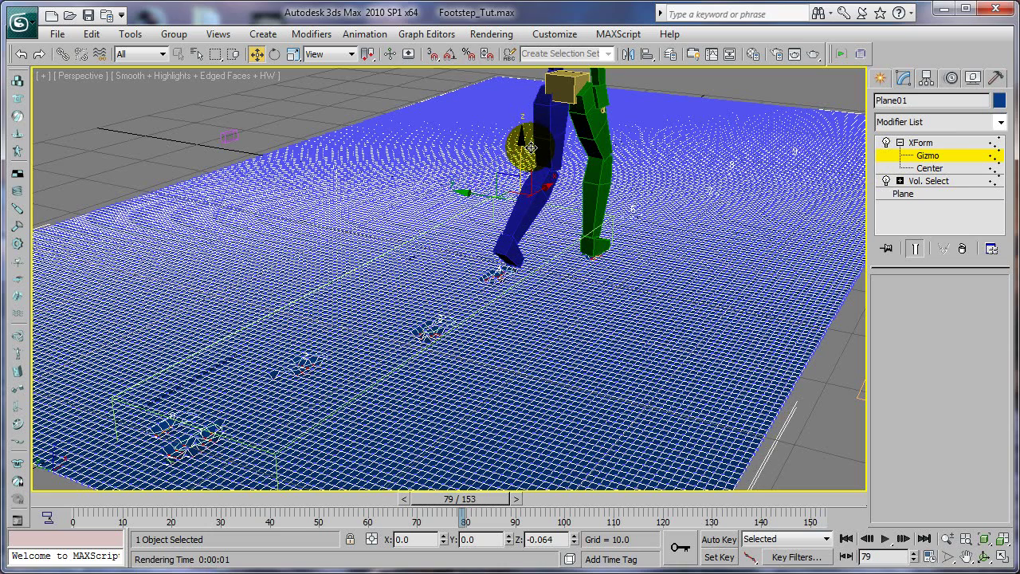
left_click_drag(280, 499, 552, 494)
key("w")
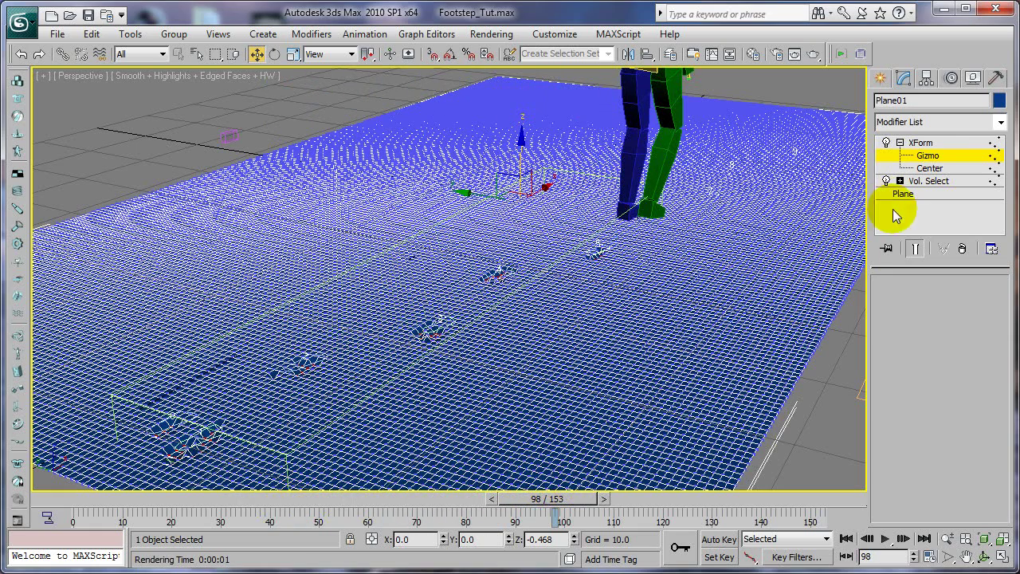
left_click_drag(522, 144, 497, 176)
left_click_drag(255, 500, 433, 471)
key("w")
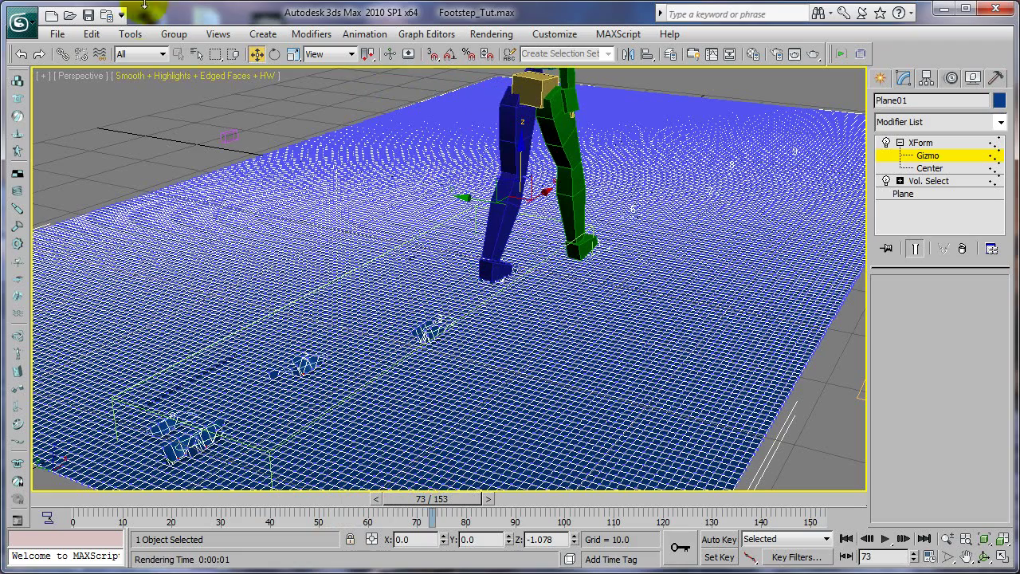
- Turn off edged faces in the Perspective viewport and scrub to frame 58 to inspect the footprints
left_click(189, 75)
left_click(209, 164)
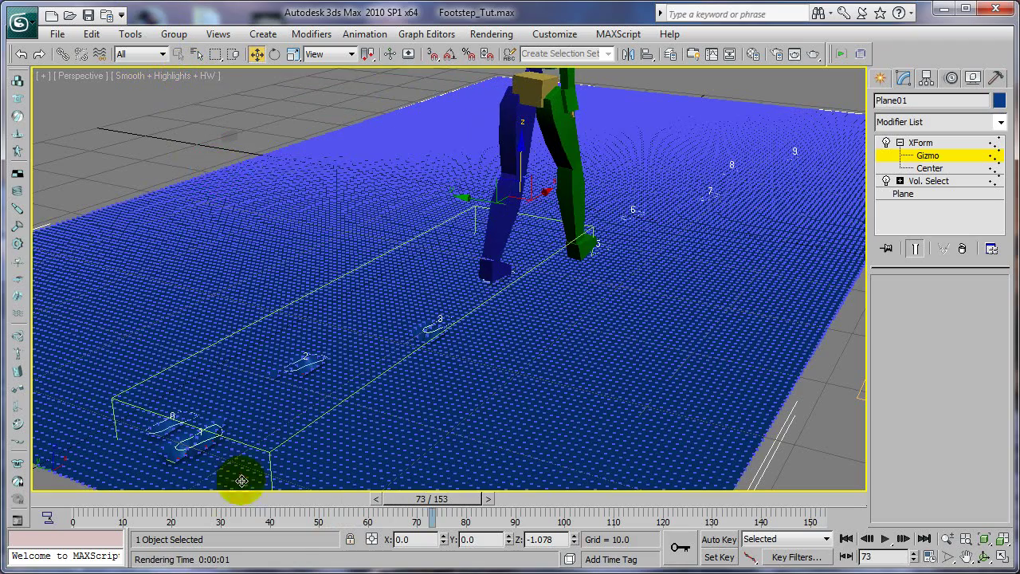
left_click_drag(200, 497, 385, 489)
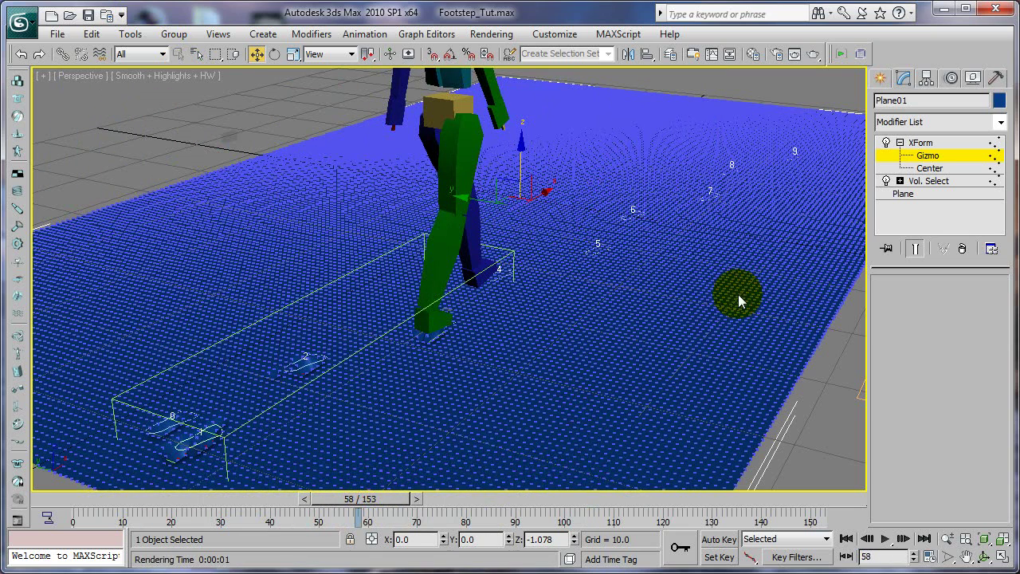
- Deselect Plane01 and scrub the animation between about frames 58 and 91, ending at frame 78, to inspect the dented footprints
left_click(905, 209)
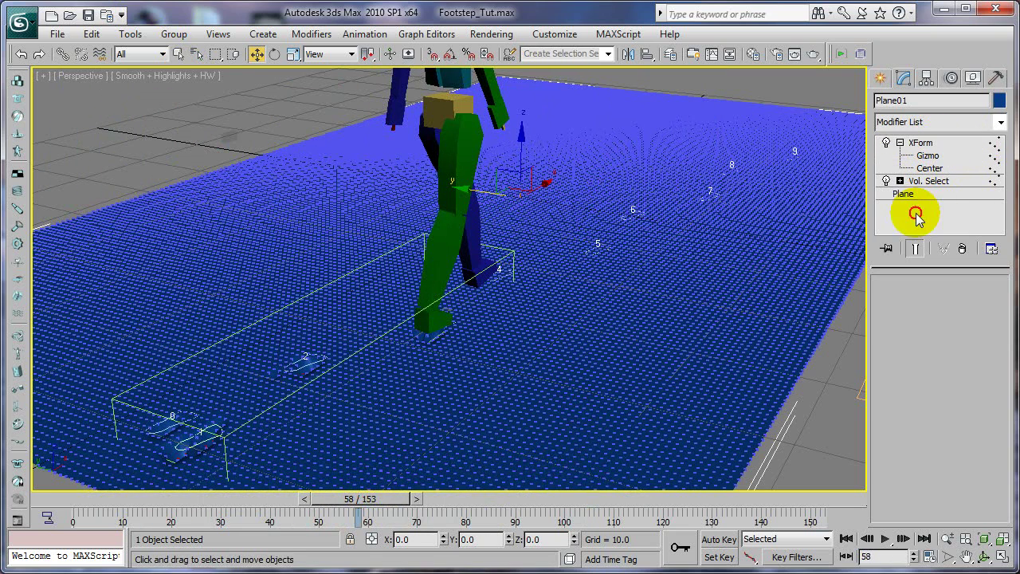
left_click(773, 88)
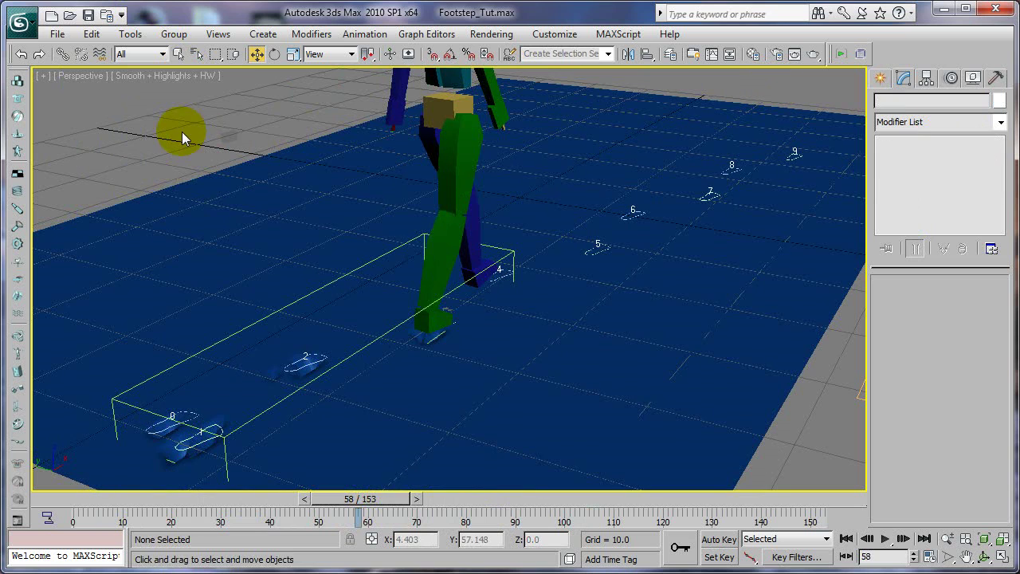
left_click_drag(348, 501, 511, 500)
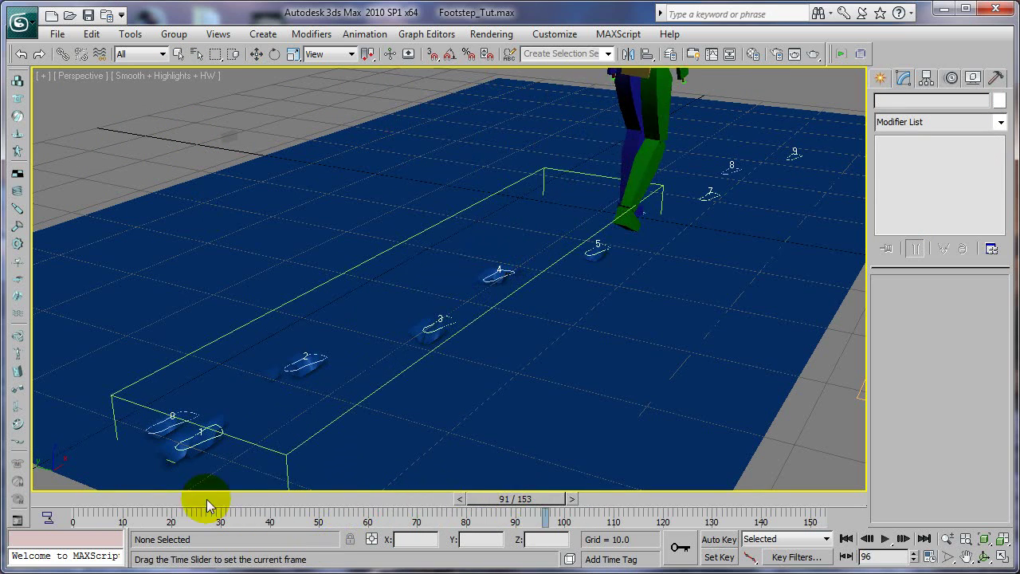
left_click(137, 510)
left_click_drag(137, 510, 449, 514)
key("w")
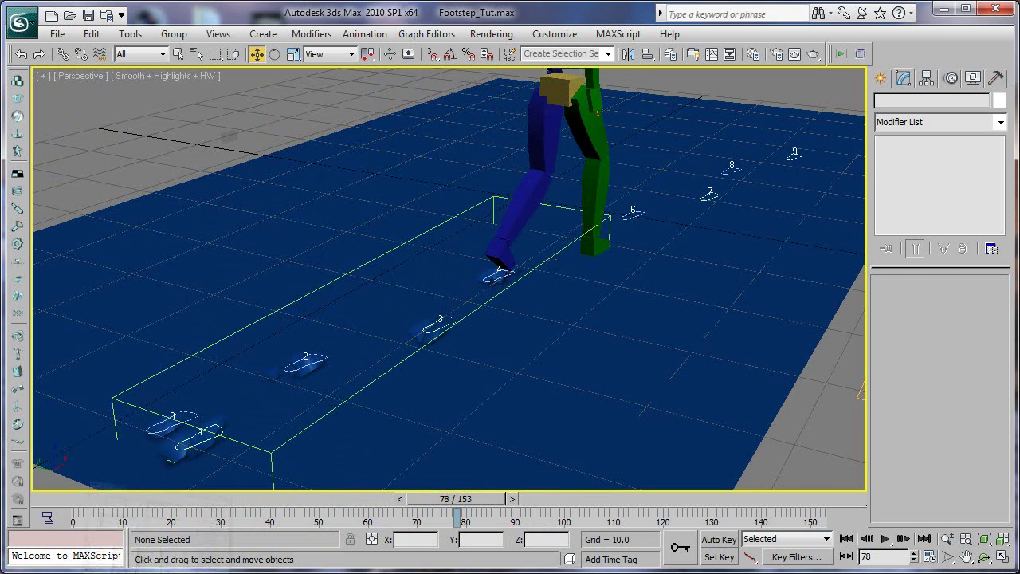
- Set the Birth 01 rate of the Foot_Prints particle flow to 221 and scrub the animation to check the footprints
key("6")
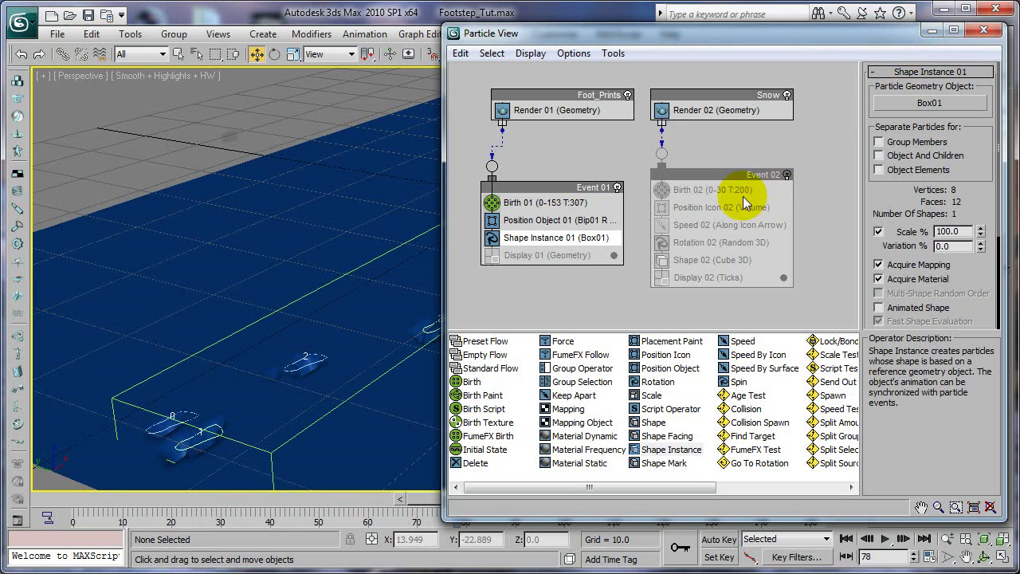
left_click(546, 203)
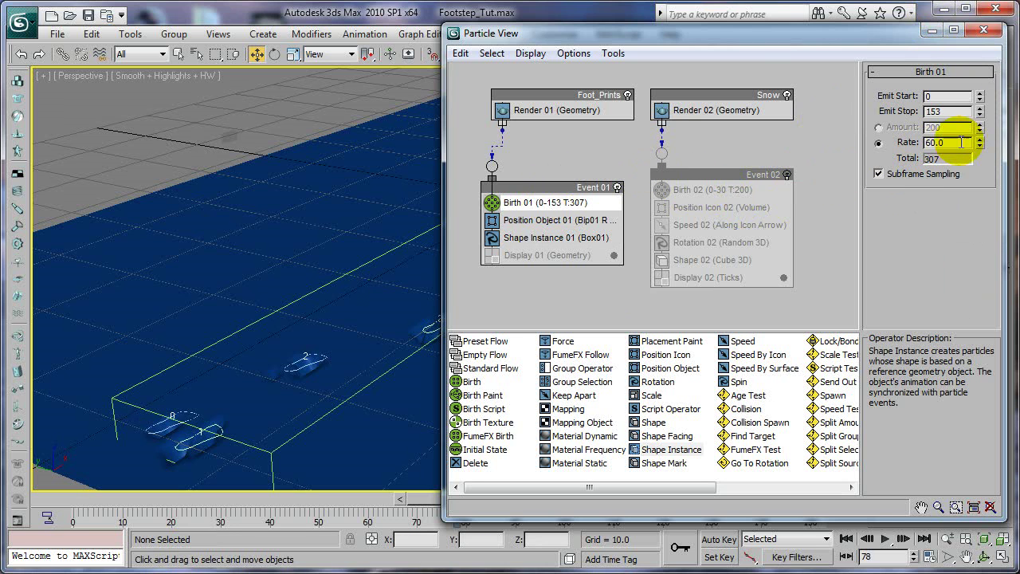
left_click_drag(979, 143, 390, 463)
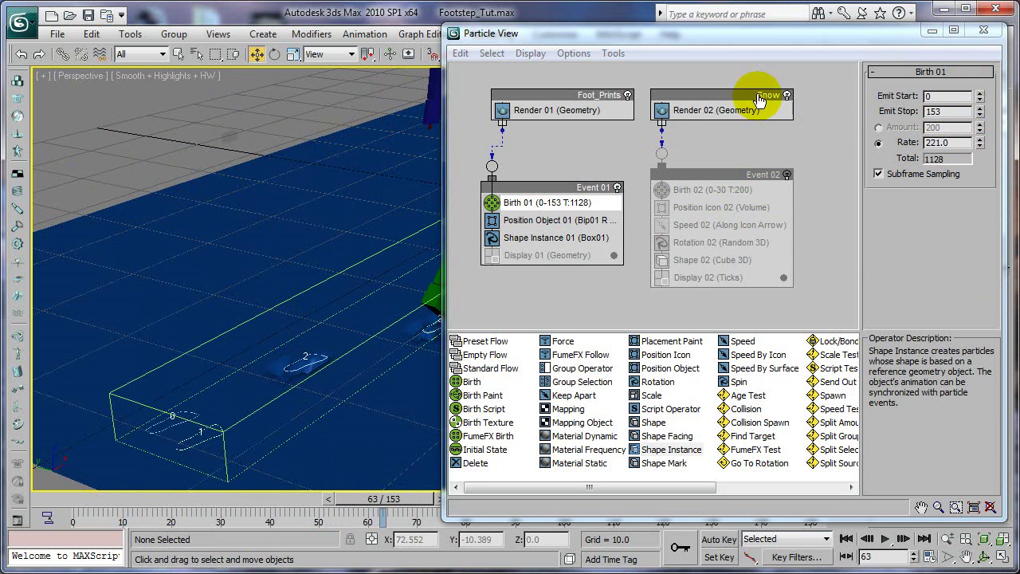
left_click(930, 34)
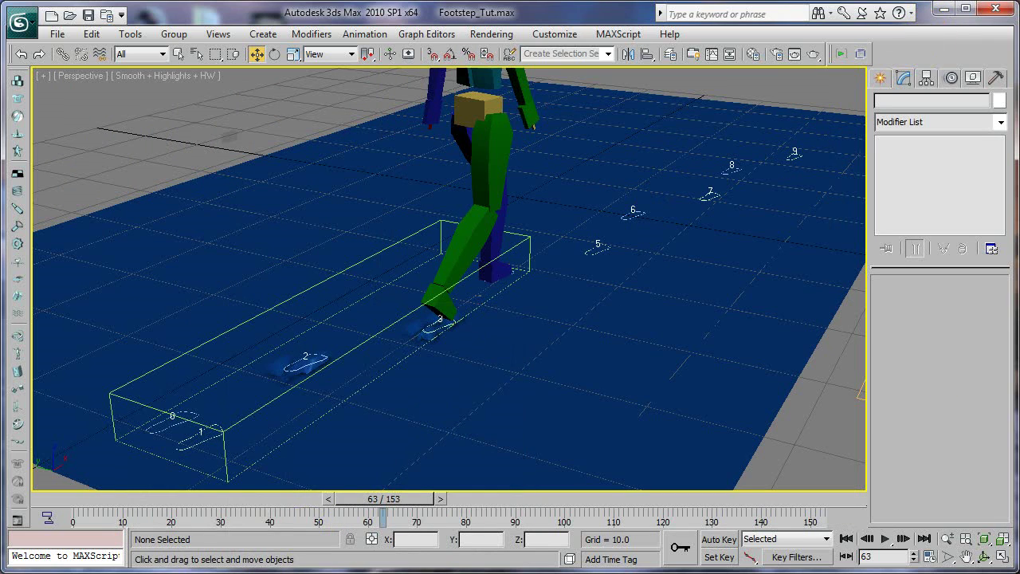
left_click_drag(212, 500, 554, 464)
left_click_drag(271, 497, 392, 510)
key("w")
- Raise the whole Plane01 to a Z height of about 0.854, deselect it and scrub to about frame 65 to check the dents
left_click(437, 421)
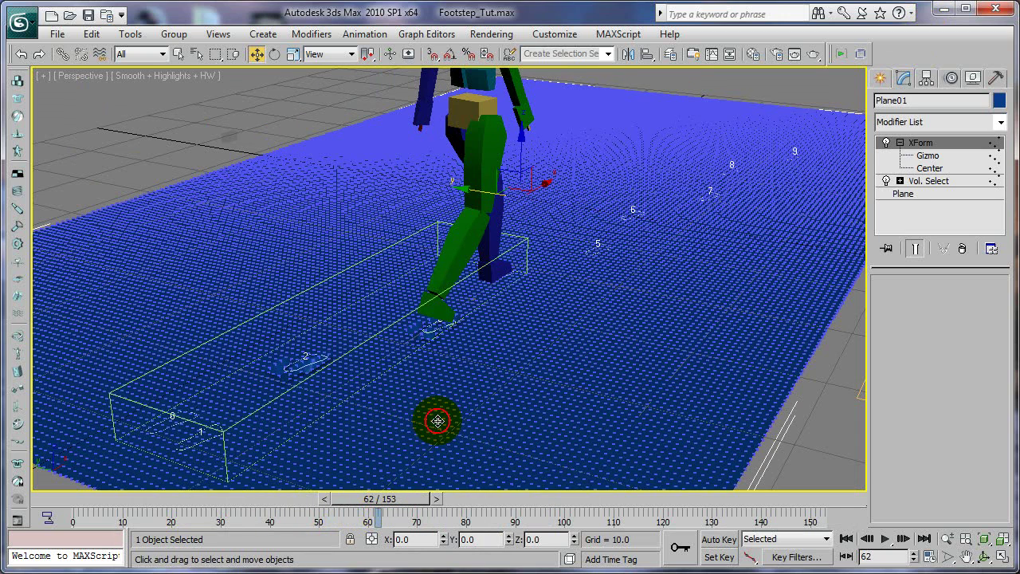
left_click(914, 193)
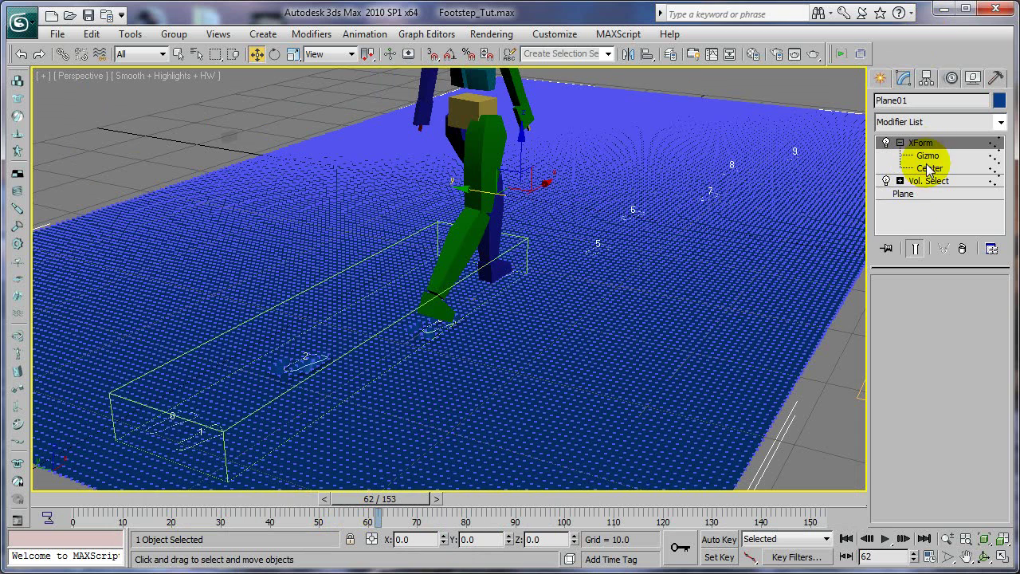
left_click(908, 194)
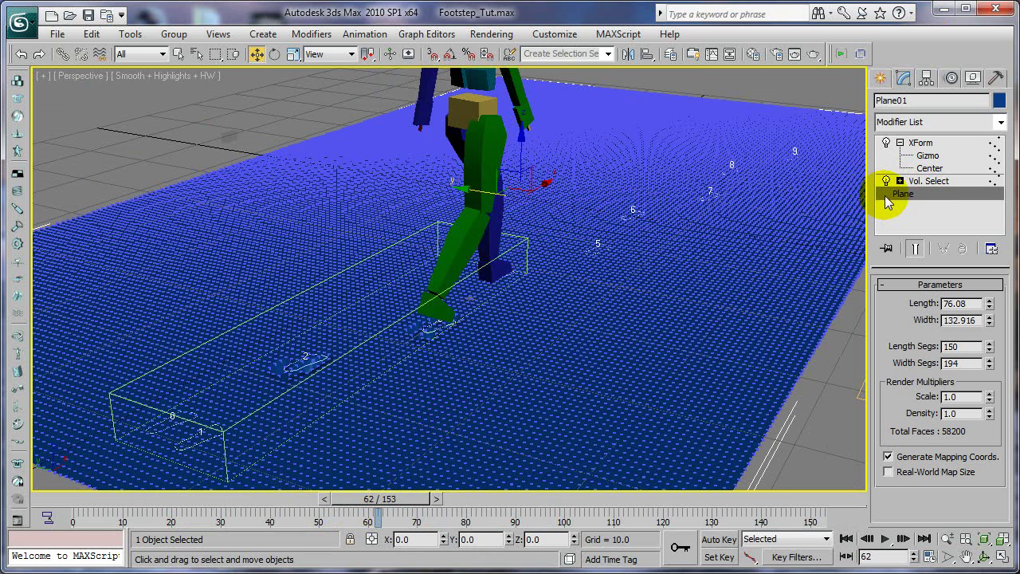
left_click_drag(522, 149, 523, 147)
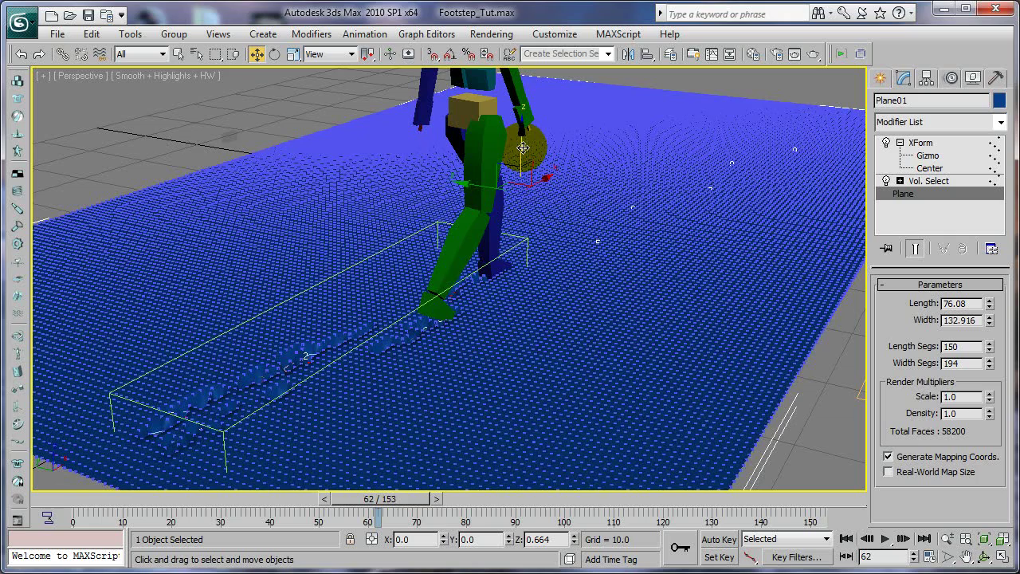
left_click_drag(522, 148, 522, 144)
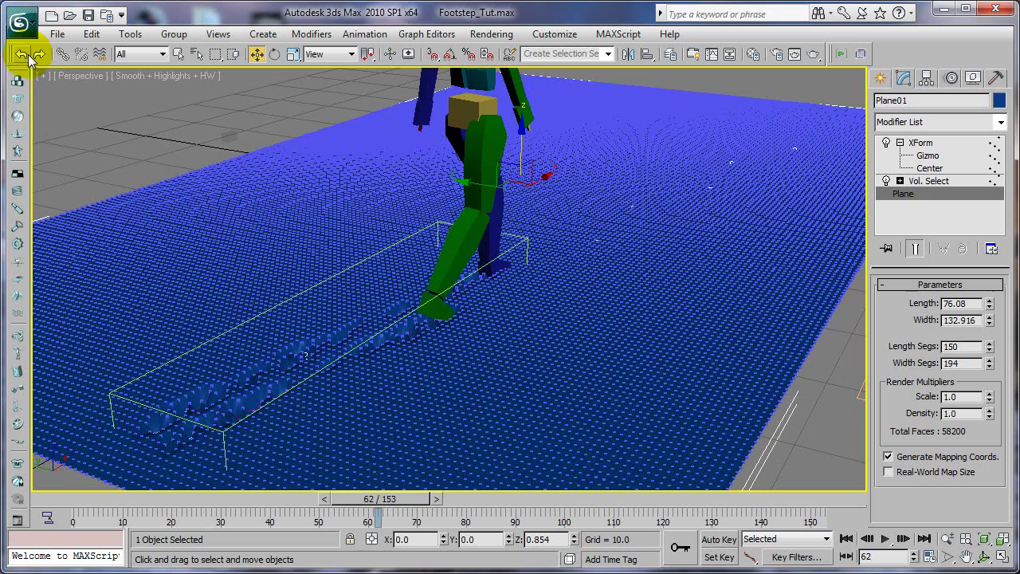
left_click(254, 140)
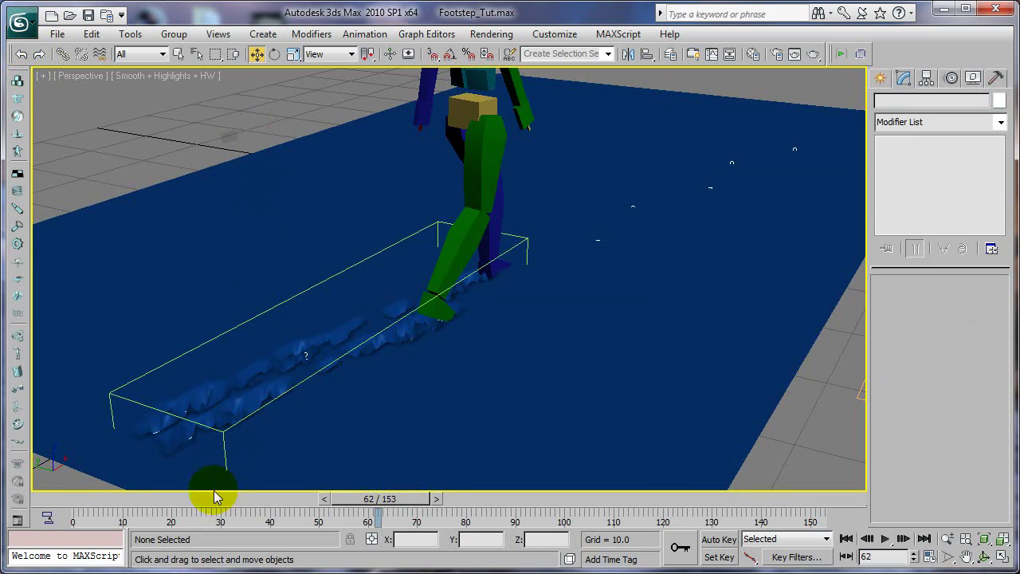
left_click_drag(193, 502, 397, 447)
key("w")
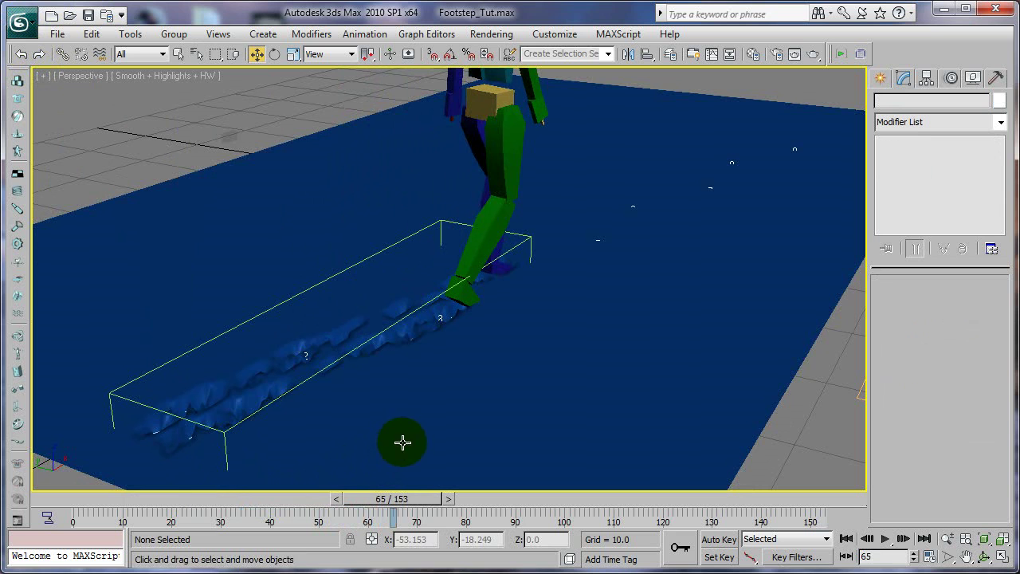
left_click(422, 496)
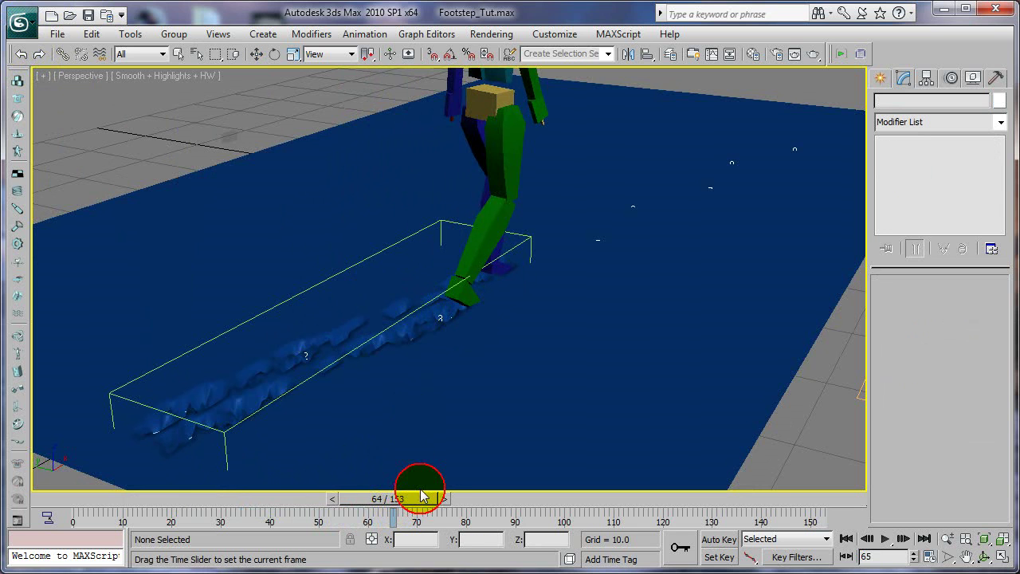
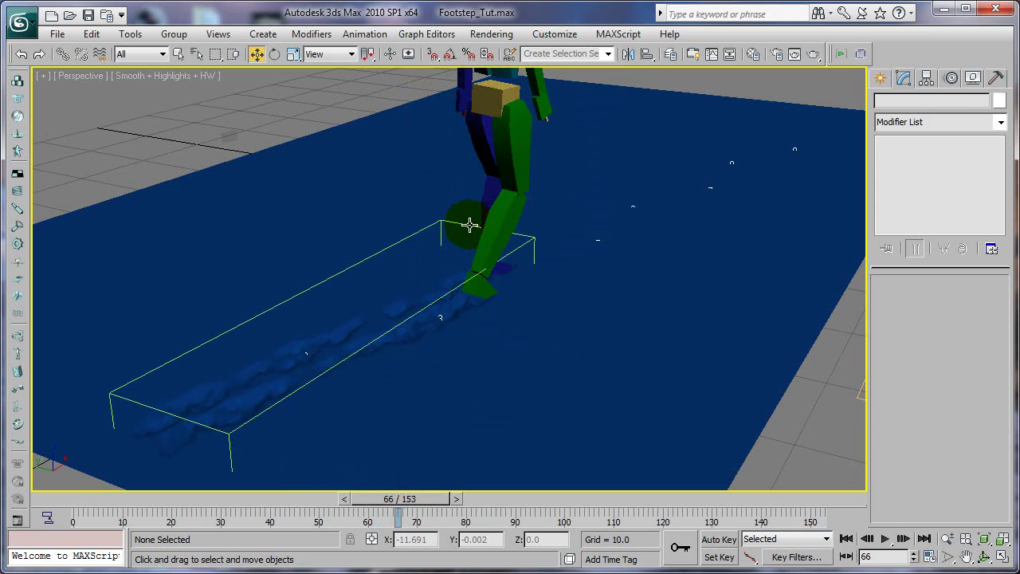
- Lower Mesher01 to a Z height of about -0.112 and scrub back to frame 55 to check the trail
left_click(470, 224)
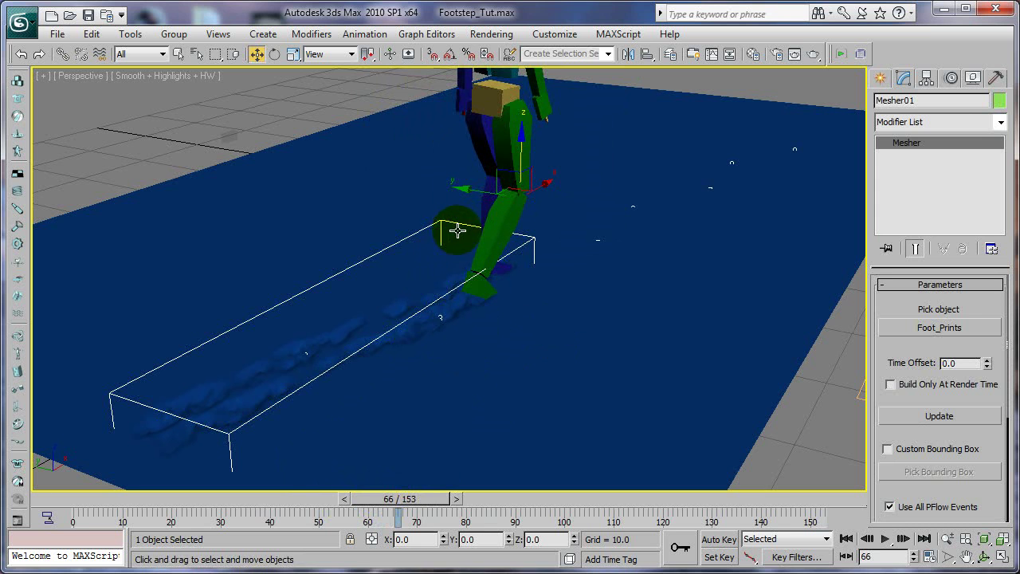
mouse_move(522, 146)
left_mouse_down()
mouse_move(524, 162)
mouse_move(523, 138)
mouse_move(523, 147)
left_mouse_up()
left_click_drag(407, 500, 432, 498)
left_click_drag(285, 493, 355, 472)
key("w")
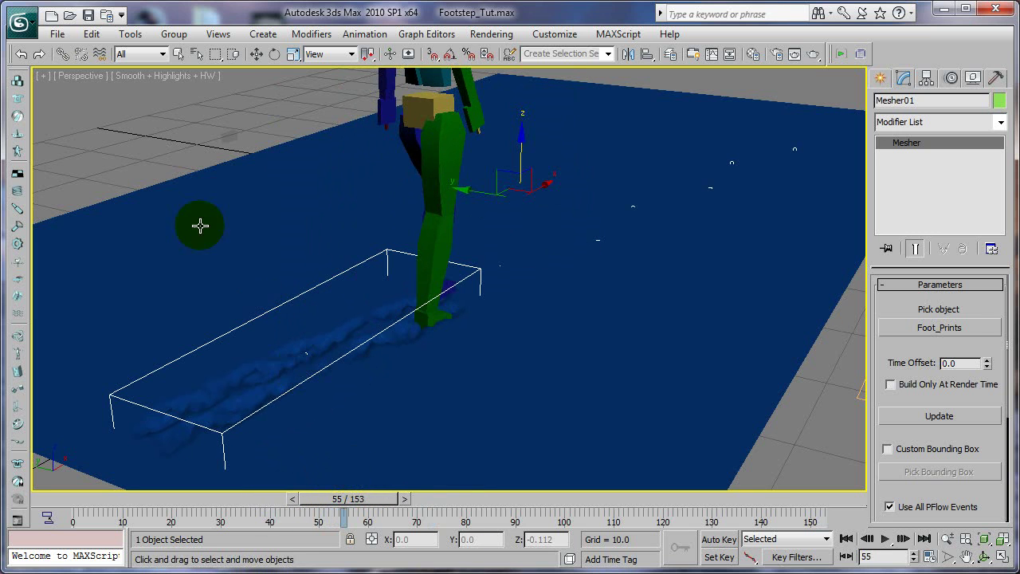
- Set the length of the particle shape Box01 to about 2.006 and scrub to frame 71 to compare the footprints
left_click(231, 136)
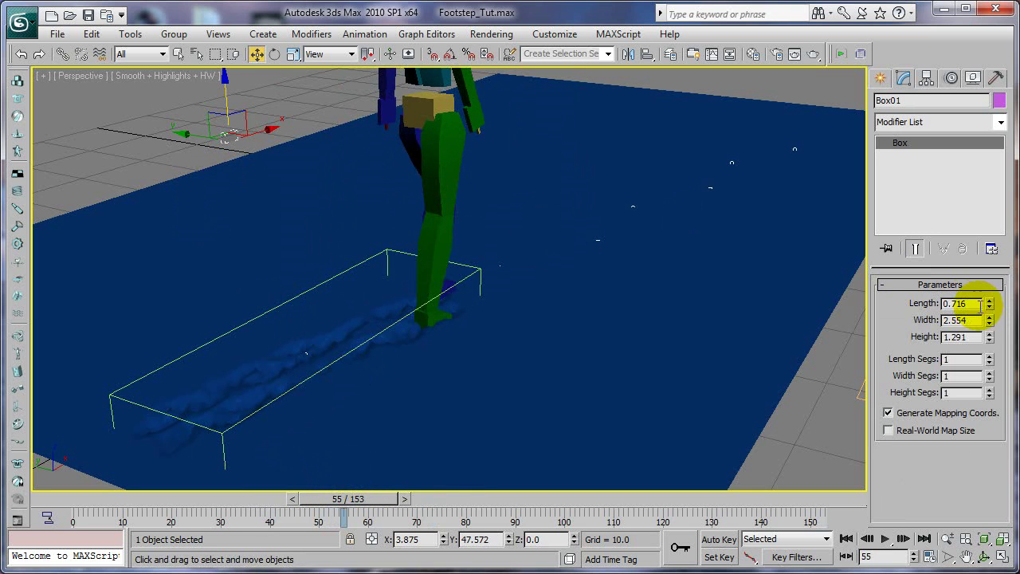
left_click_drag(993, 289, 874, 212)
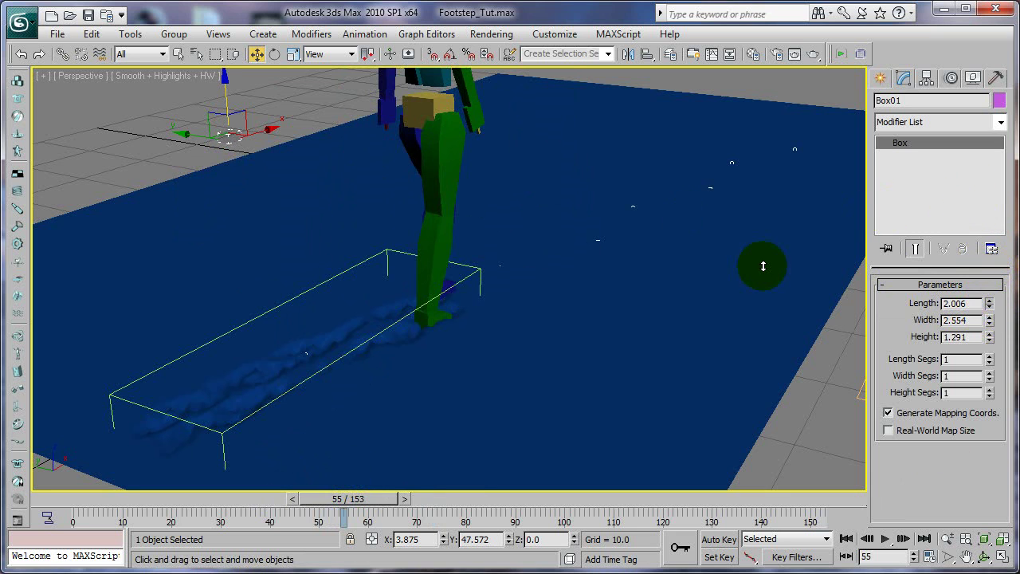
left_click_drag(403, 500, 471, 511)
key("w")
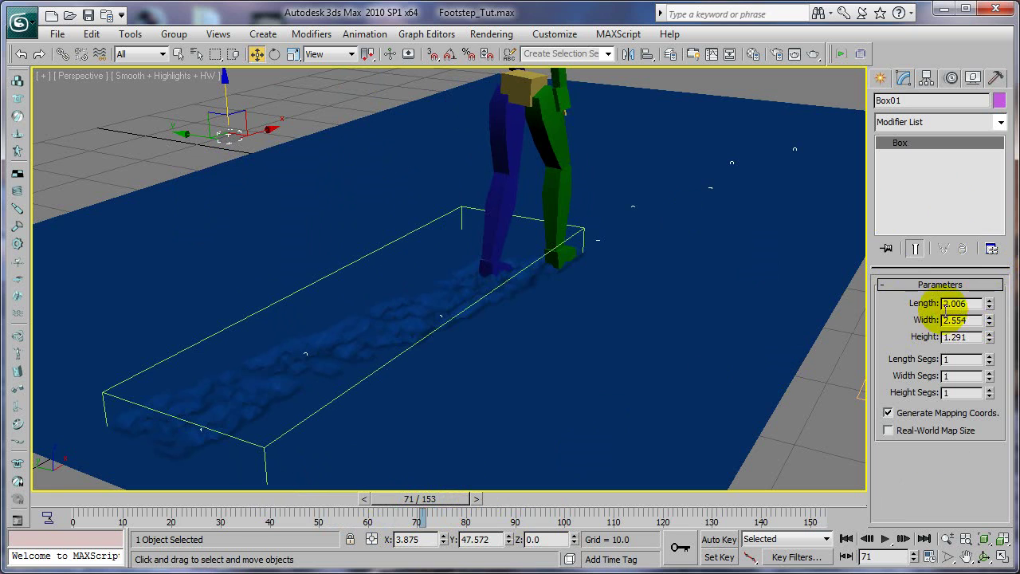
- Reduce Box01's length to about 0.963 and scrub the animation to frame 84 to check the narrower footprints
double_click(973, 304)
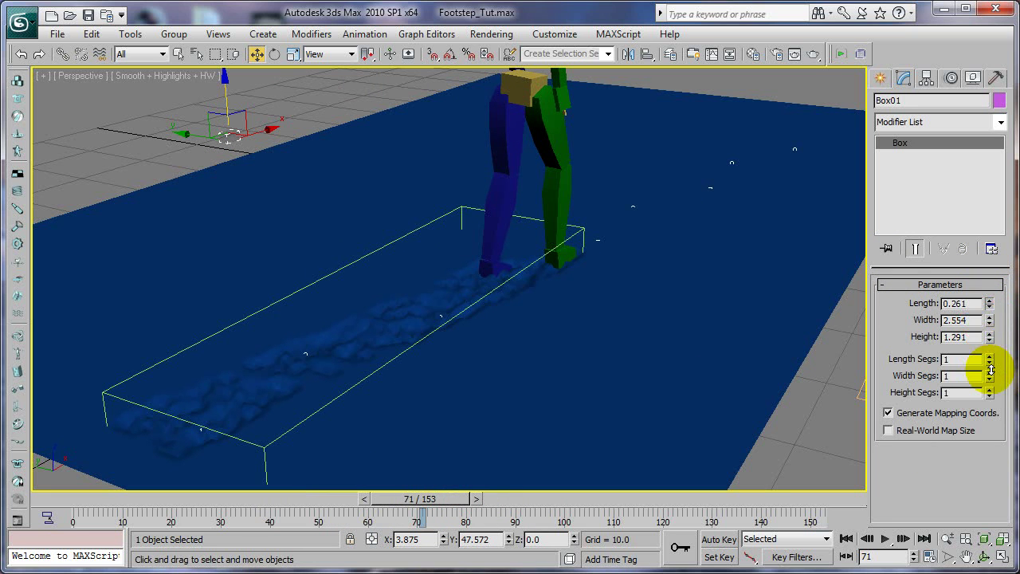
type("0.04")
key("BackSpace")
key("BackSpace")
type("722")
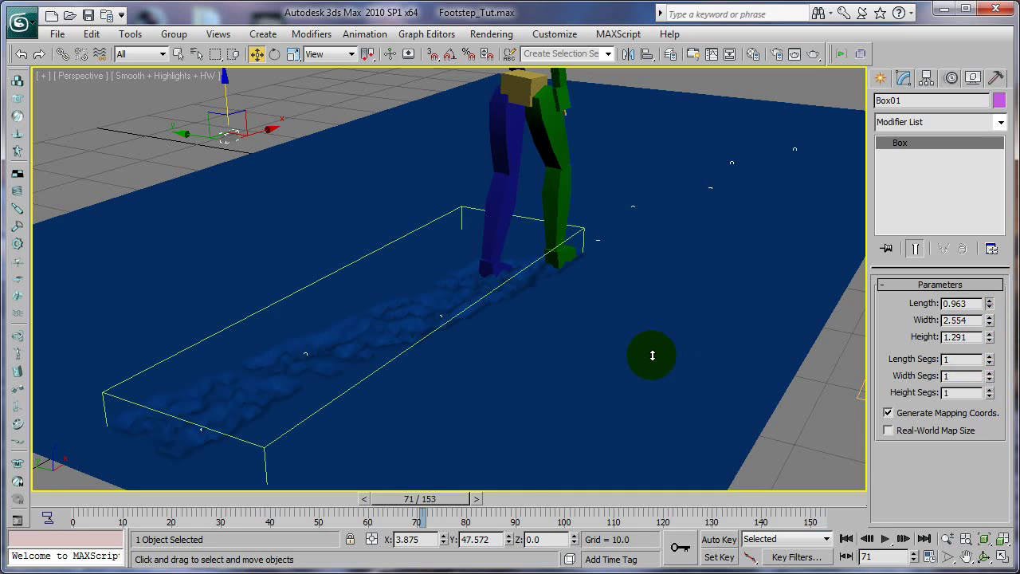
mouse_move(482, 501)
left_mouse_down()
mouse_move(467, 501)
mouse_move(529, 493)
mouse_move(467, 494)
left_mouse_up()
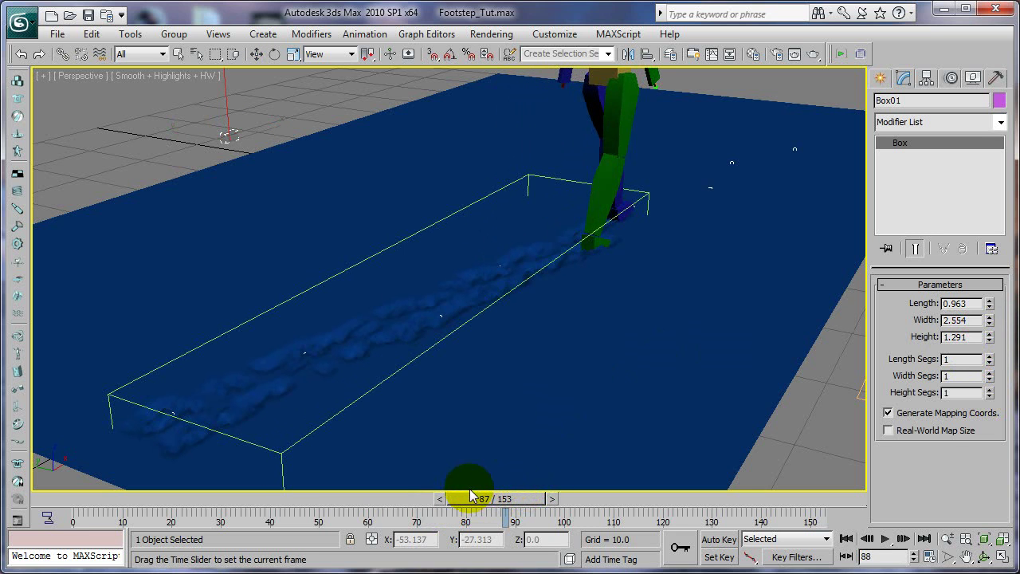
key("w")
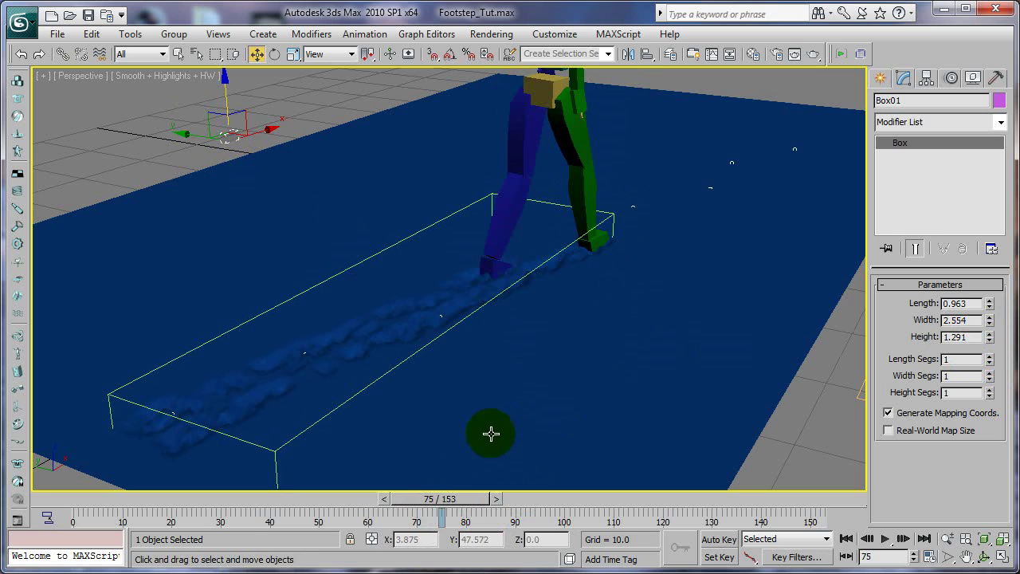
left_click_drag(488, 489, 507, 492)
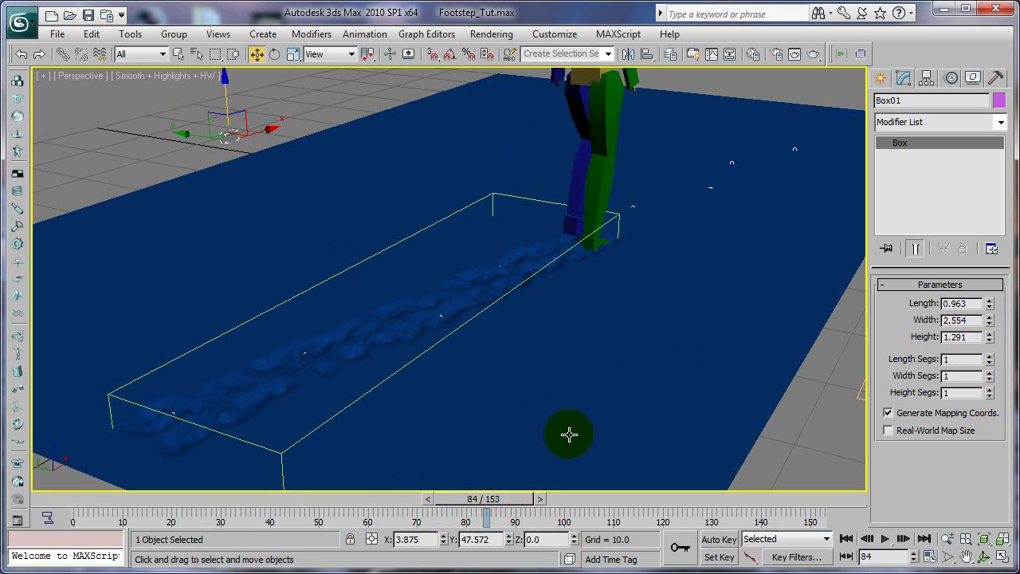
- Set Plane01's base plane to 221 length segments and 250 width segments
left_click(757, 326)
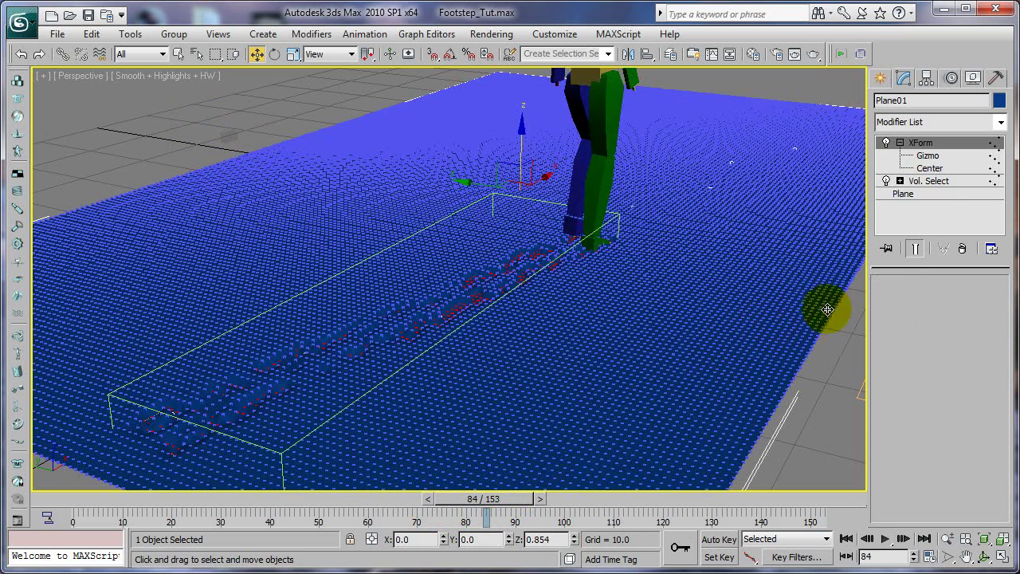
left_click(925, 196)
left_click(924, 182)
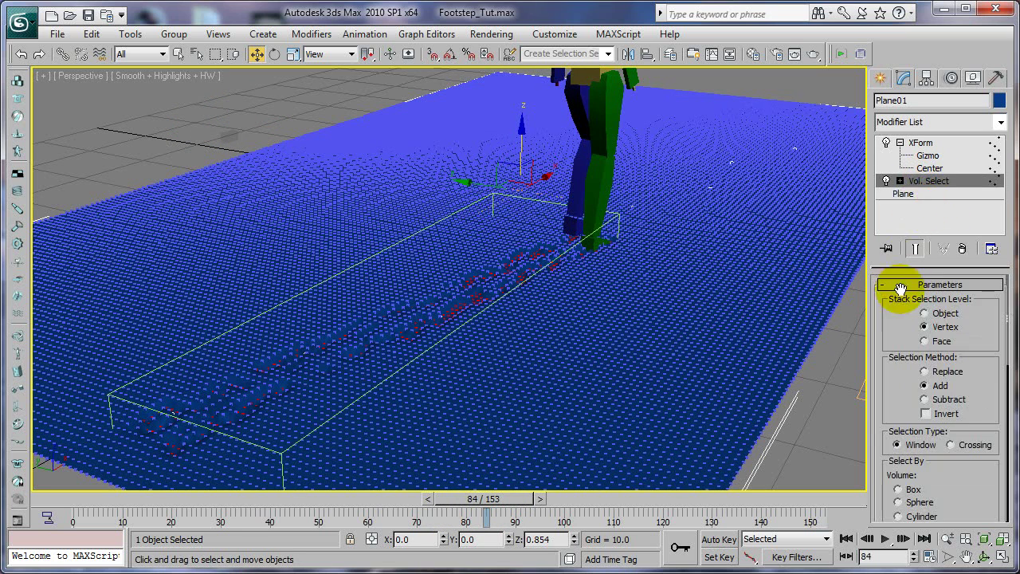
left_click(922, 196)
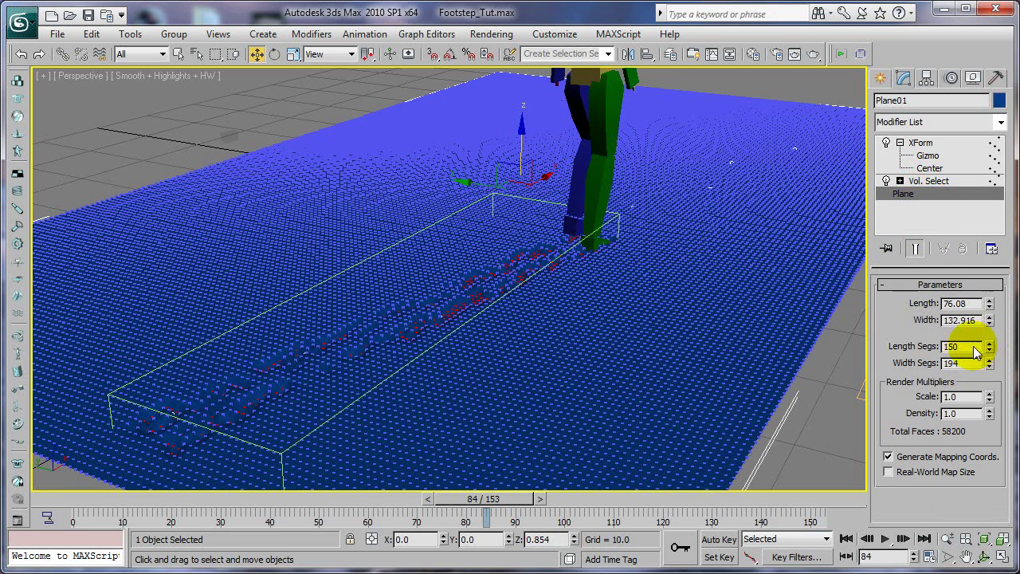
left_click_drag(986, 346, 991, 305)
left_click_drag(988, 360, 997, 335)
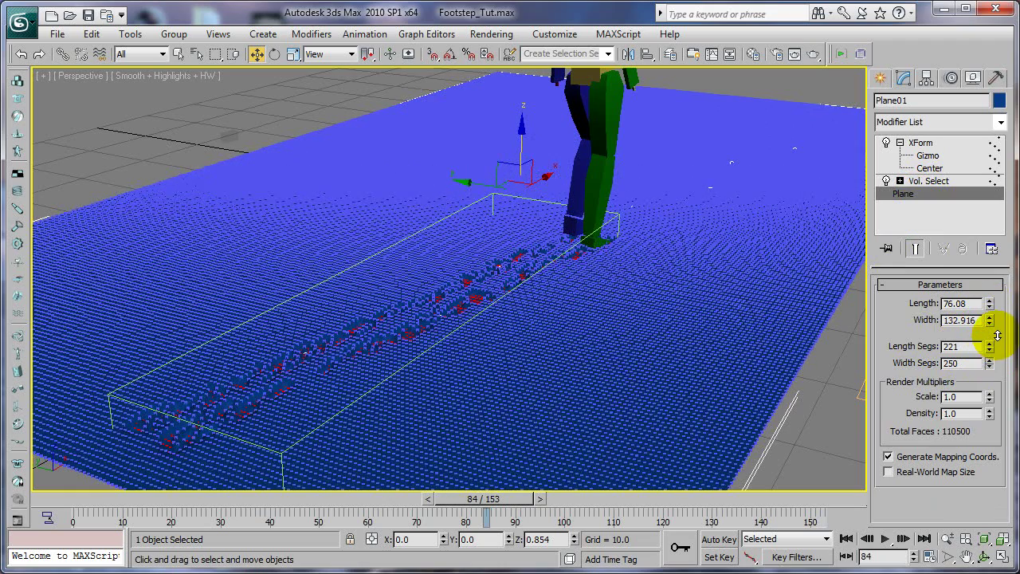
- View the footprint trail from above and adjust Plane01 to 133 length segments and 240 width segments
left_click(985, 557)
left_click_drag(614, 357, 522, 348)
left_click(965, 556)
left_click_drag(561, 399, 581, 308)
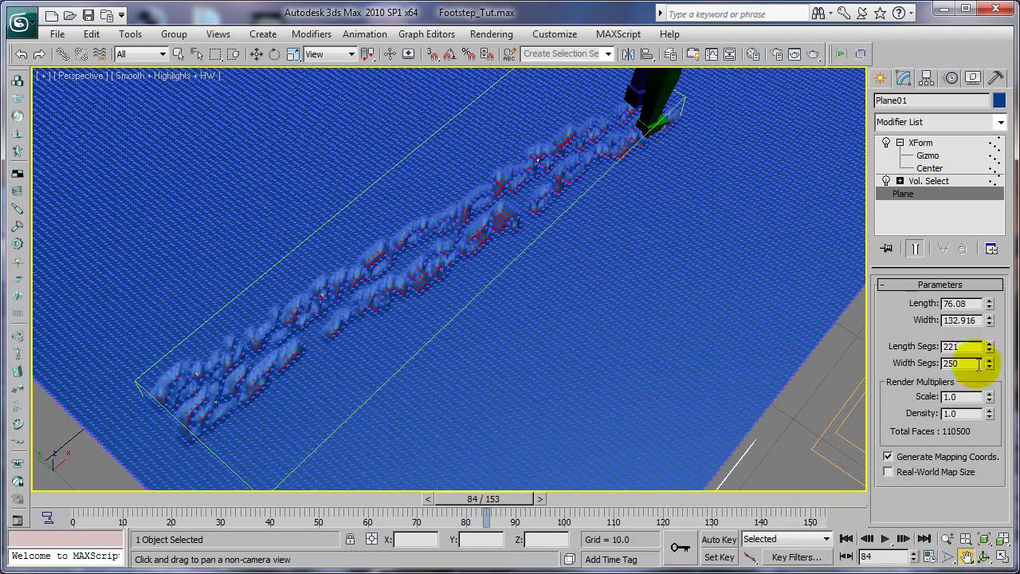
left_click_drag(988, 349, 987, 375)
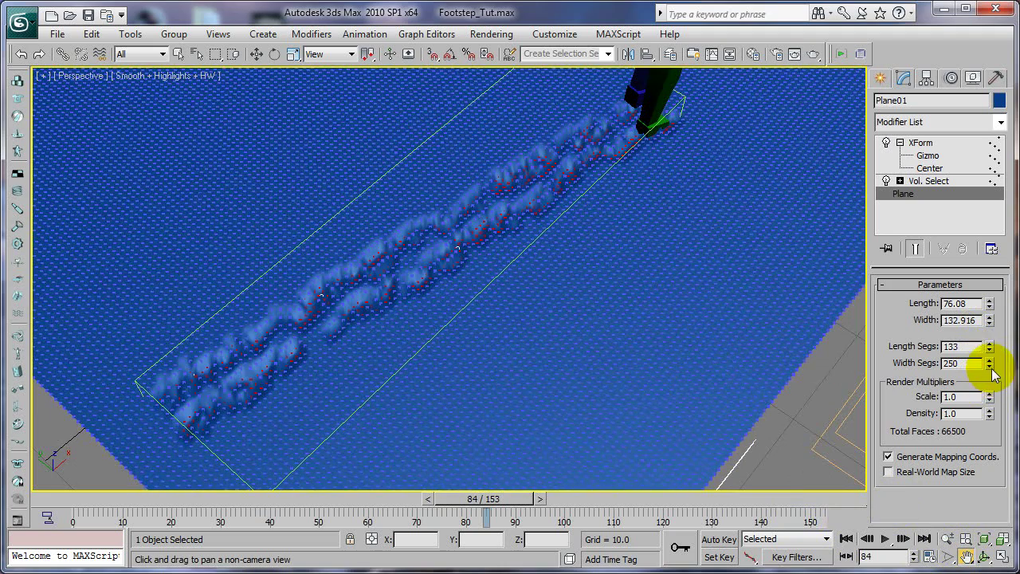
left_click_drag(991, 367, 992, 387)
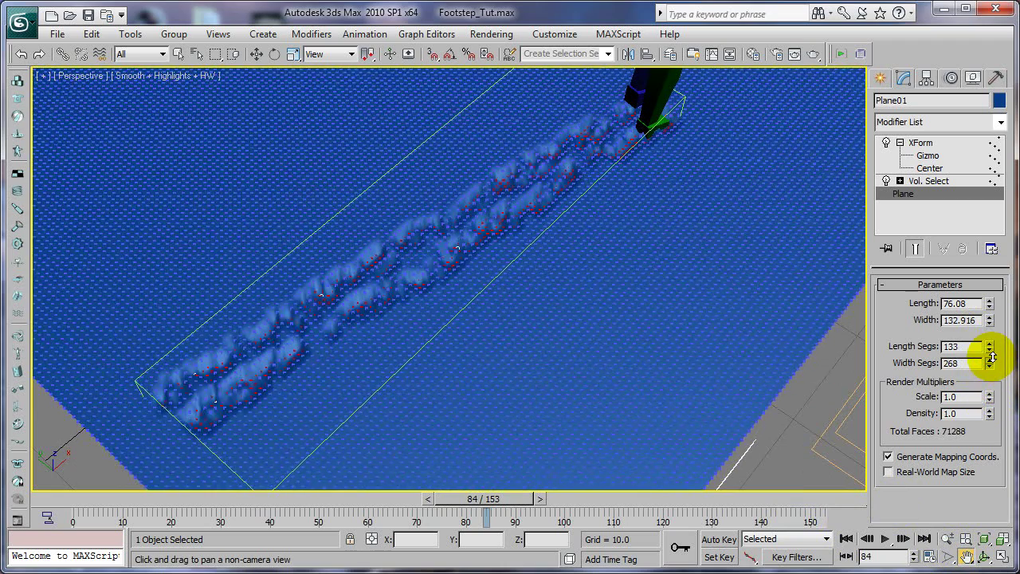
left_click_drag(992, 343, 995, 364)
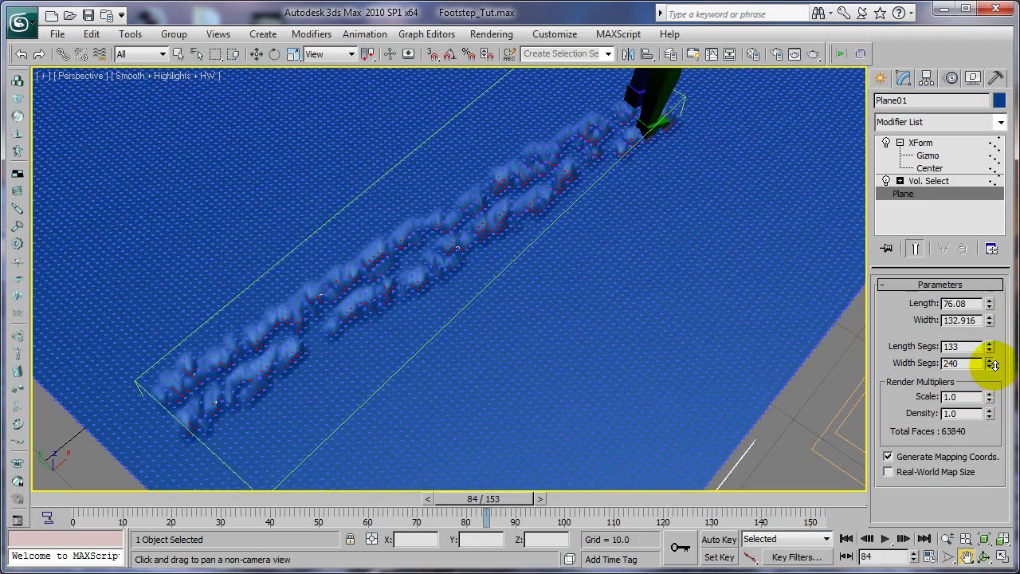
- Add a TurboSmooth modifier above the XForm in Plane01's modifier stack
left_click(983, 558)
left_click_drag(515, 394, 499, 355)
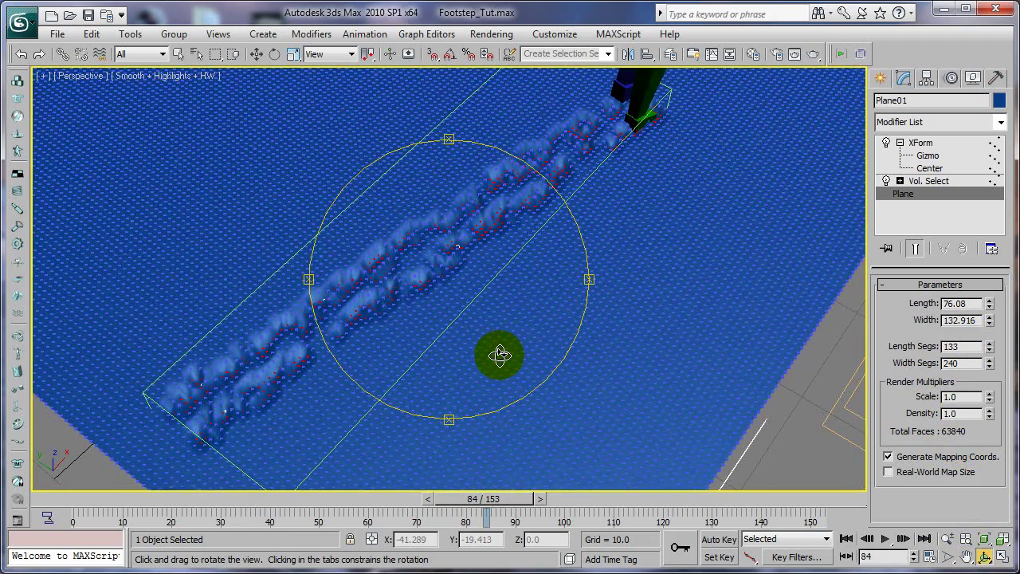
left_click(918, 143)
left_click(1000, 123)
left_click_drag(996, 159, 996, 448)
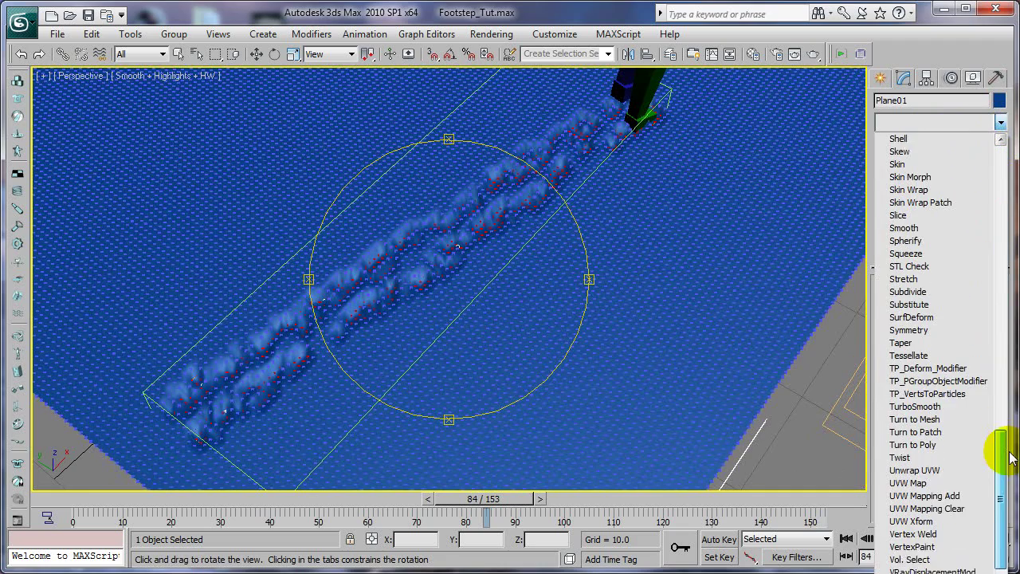
left_click(925, 394)
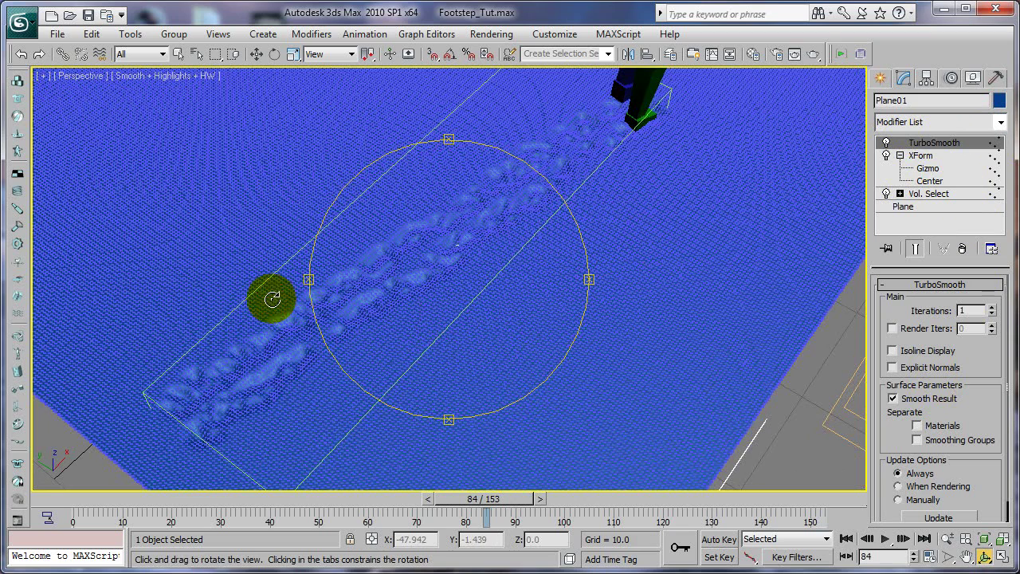
- Test-render the perspective view at frame 84, close the render, and turn off Plane01's TurboSmooth modifier
left_click(813, 53)
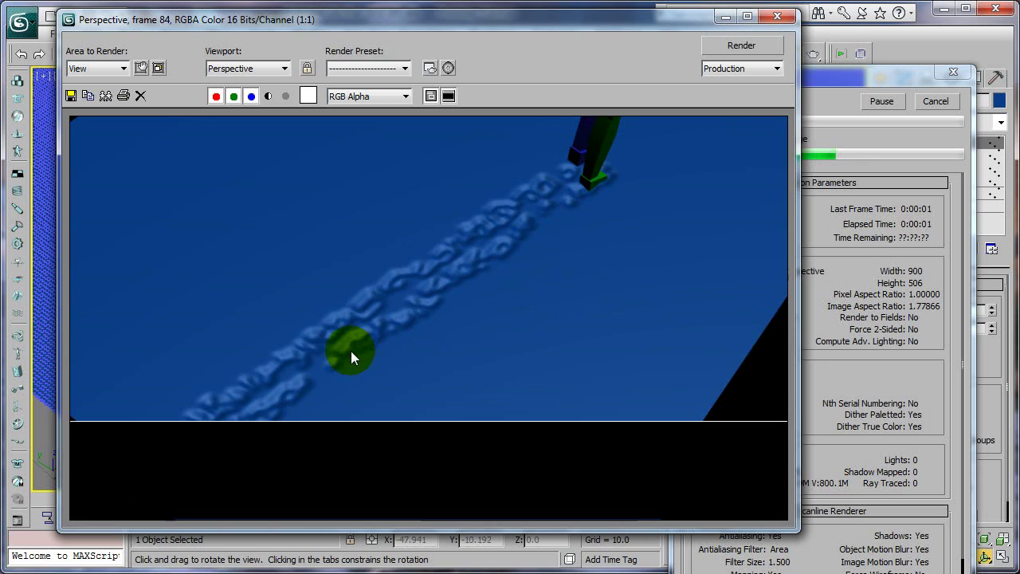
left_click(777, 16)
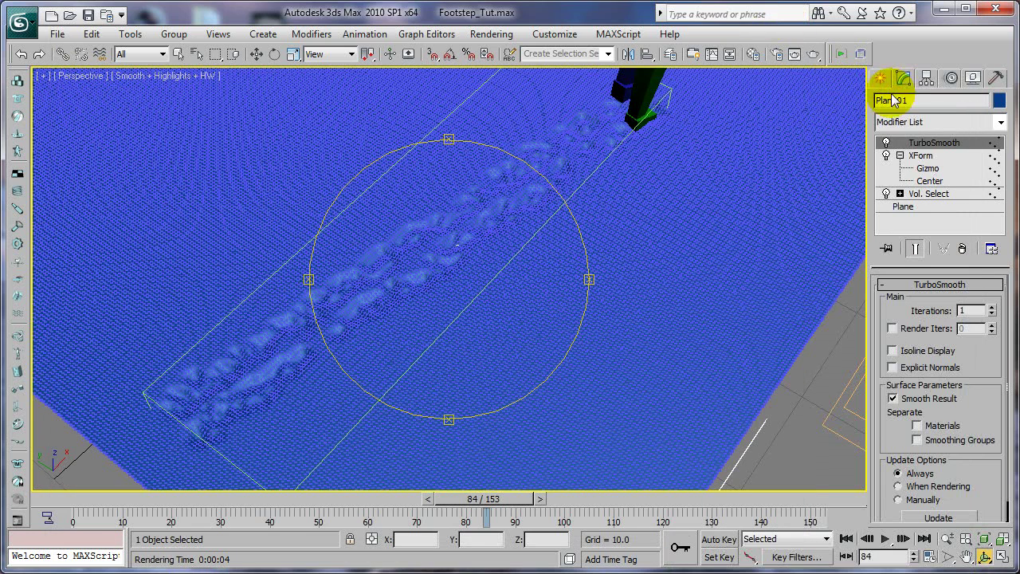
left_click(887, 144)
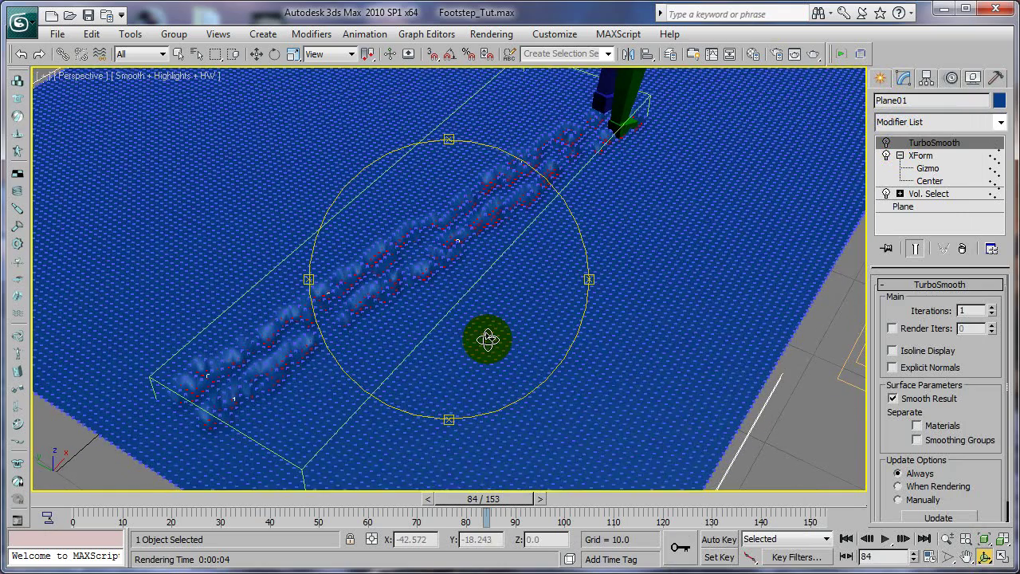
left_click(488, 338)
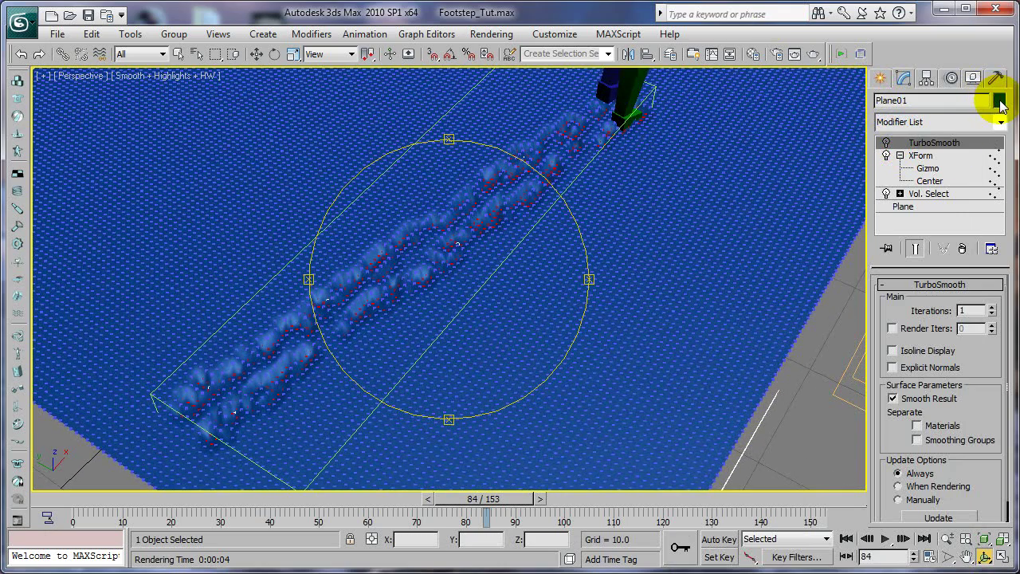
- Set Plane01's object color to white
left_click(1000, 102)
left_click(650, 329)
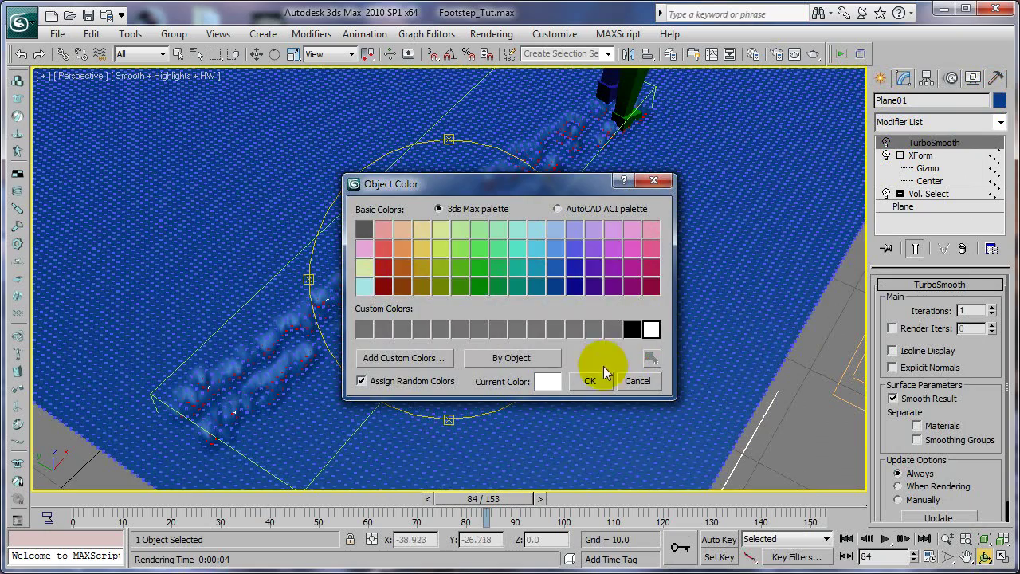
left_click(596, 380)
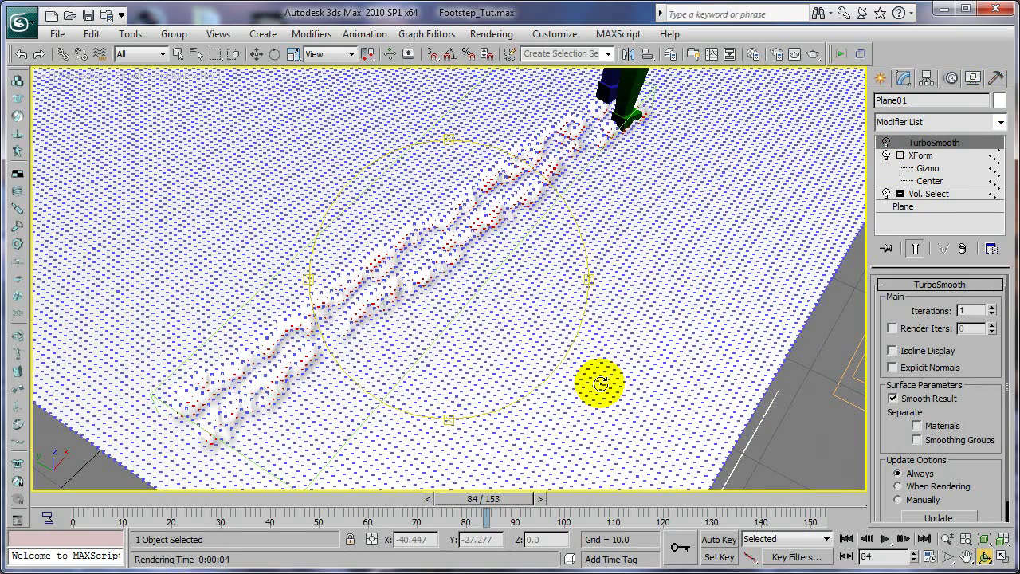
- Change Plane01's object color to the dark gray basic color
left_click(1001, 102)
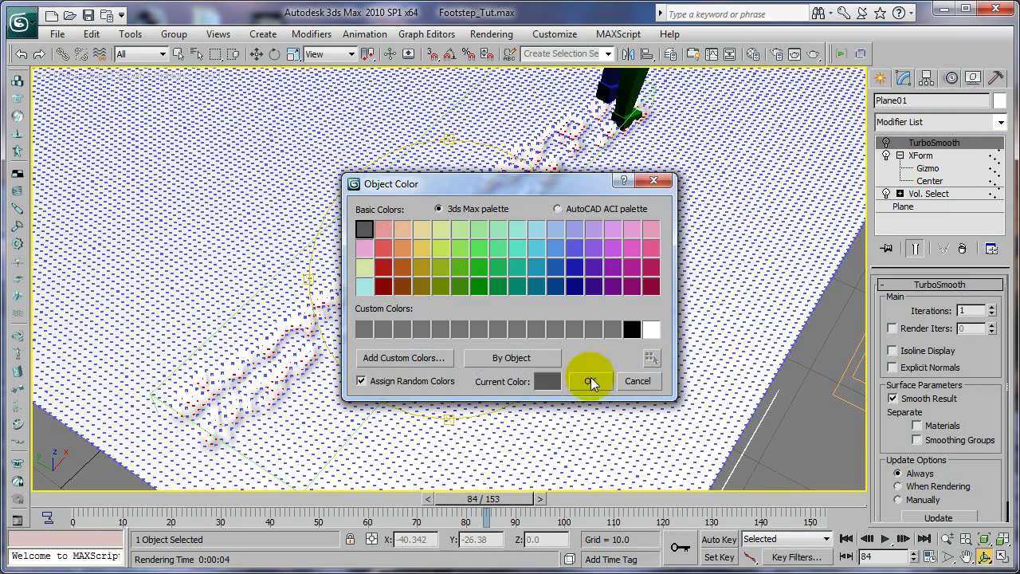
left_click(590, 381)
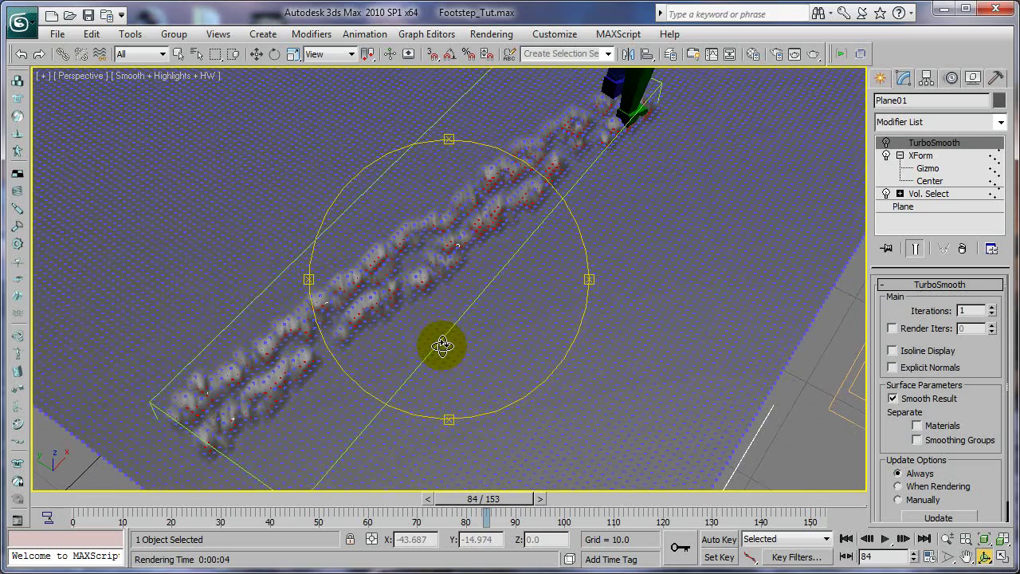